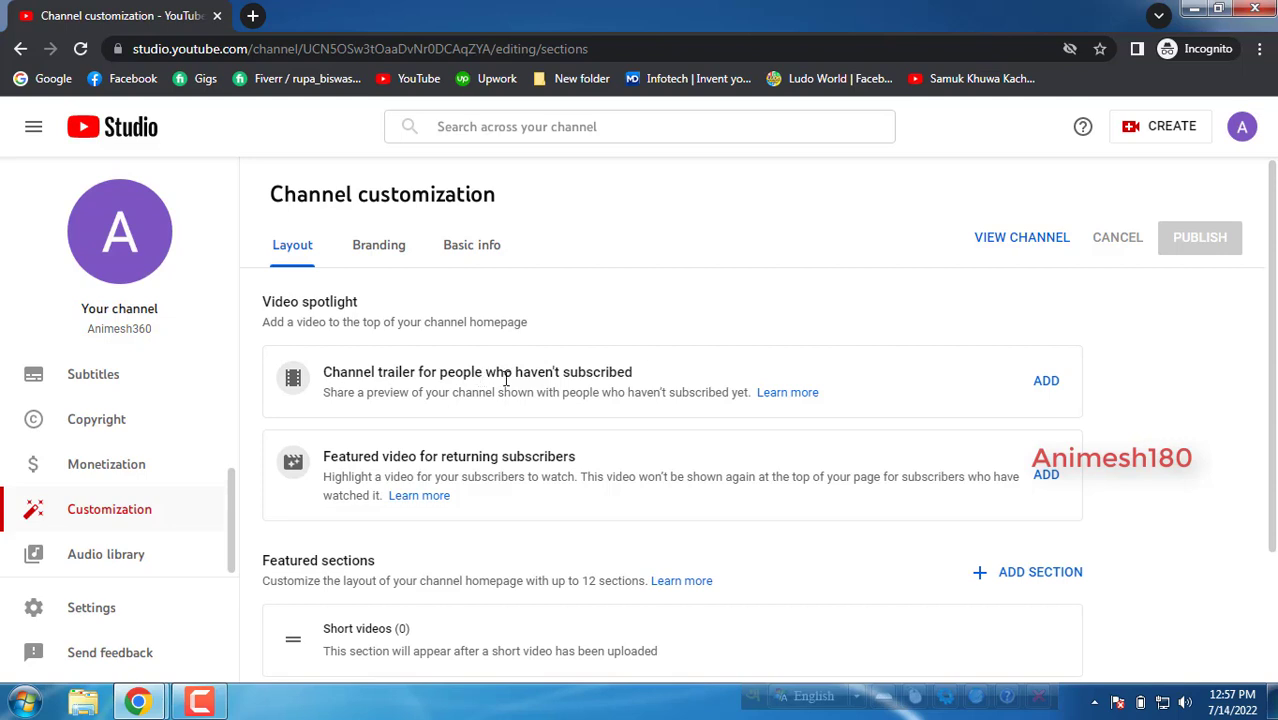
Step: View the video picker for the channel trailer aimed at people who haven't subscribed, then close it without choosing a video
drag(322, 372, 637, 380)
click(639, 381)
click(1045, 387)
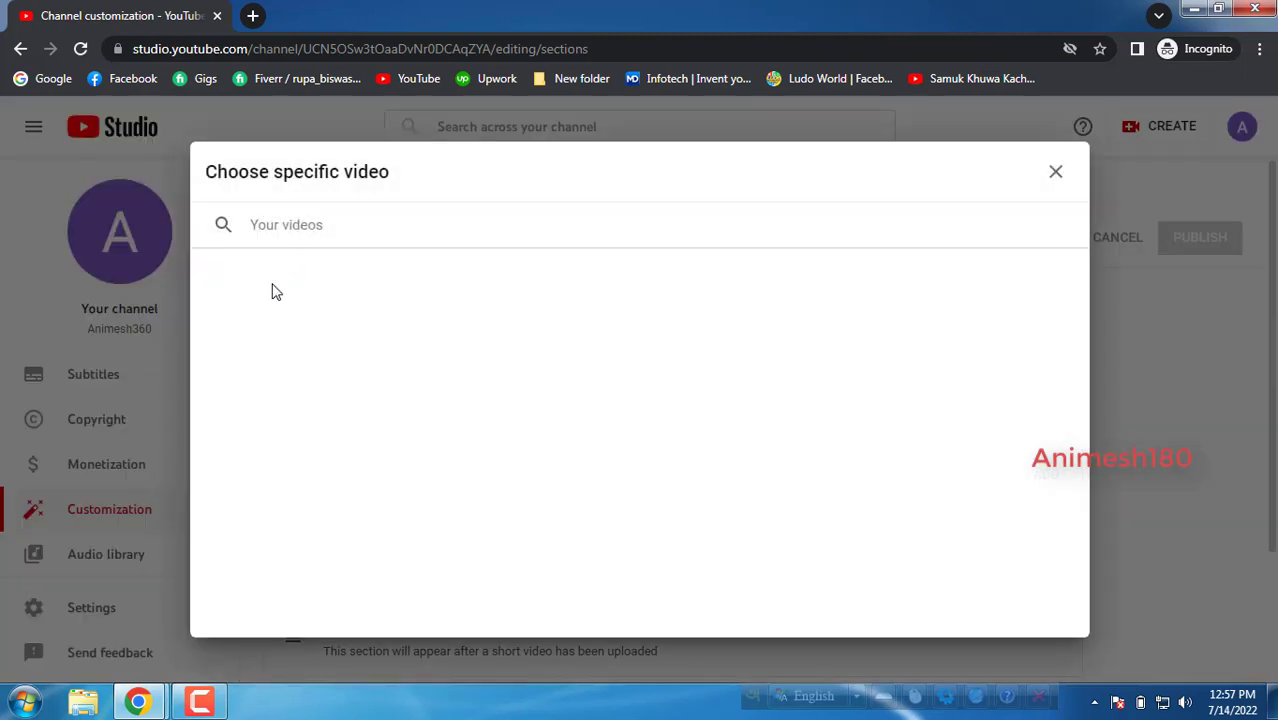
click(1055, 172)
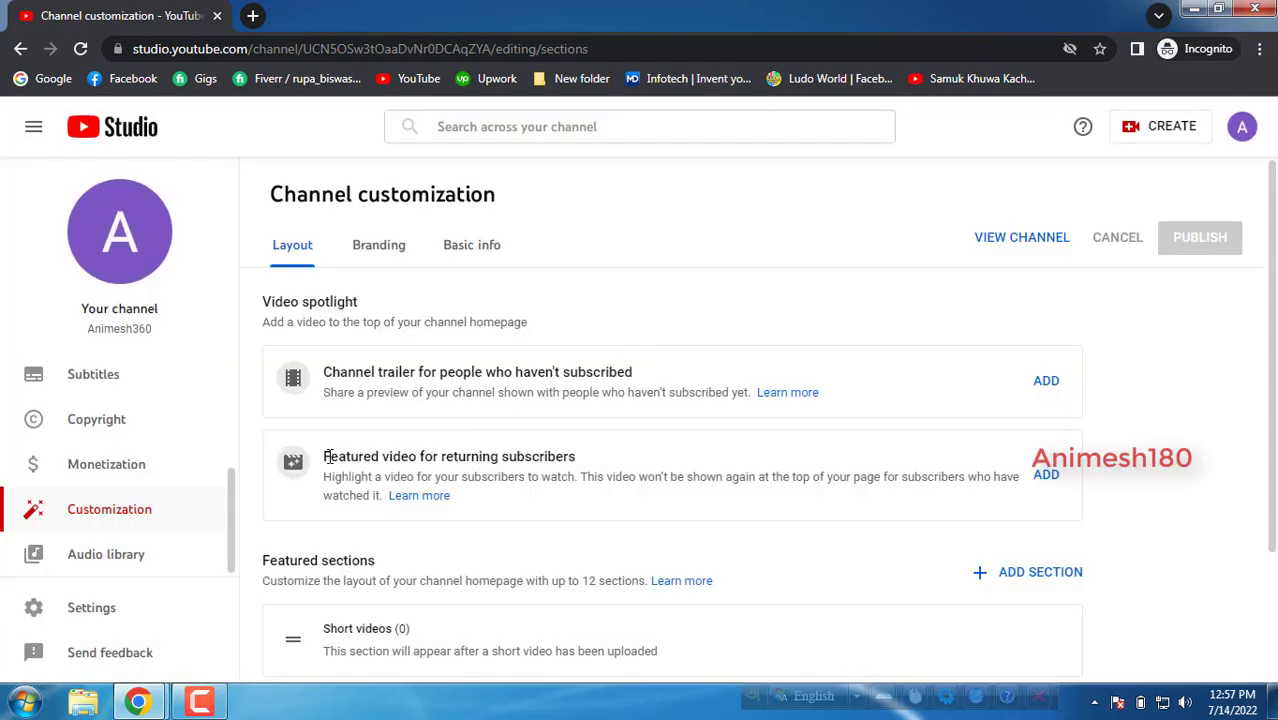
Step: View the video picker for the featured video for returning subscribers and close it without a selection
drag(326, 457, 578, 456)
click(577, 456)
click(1044, 477)
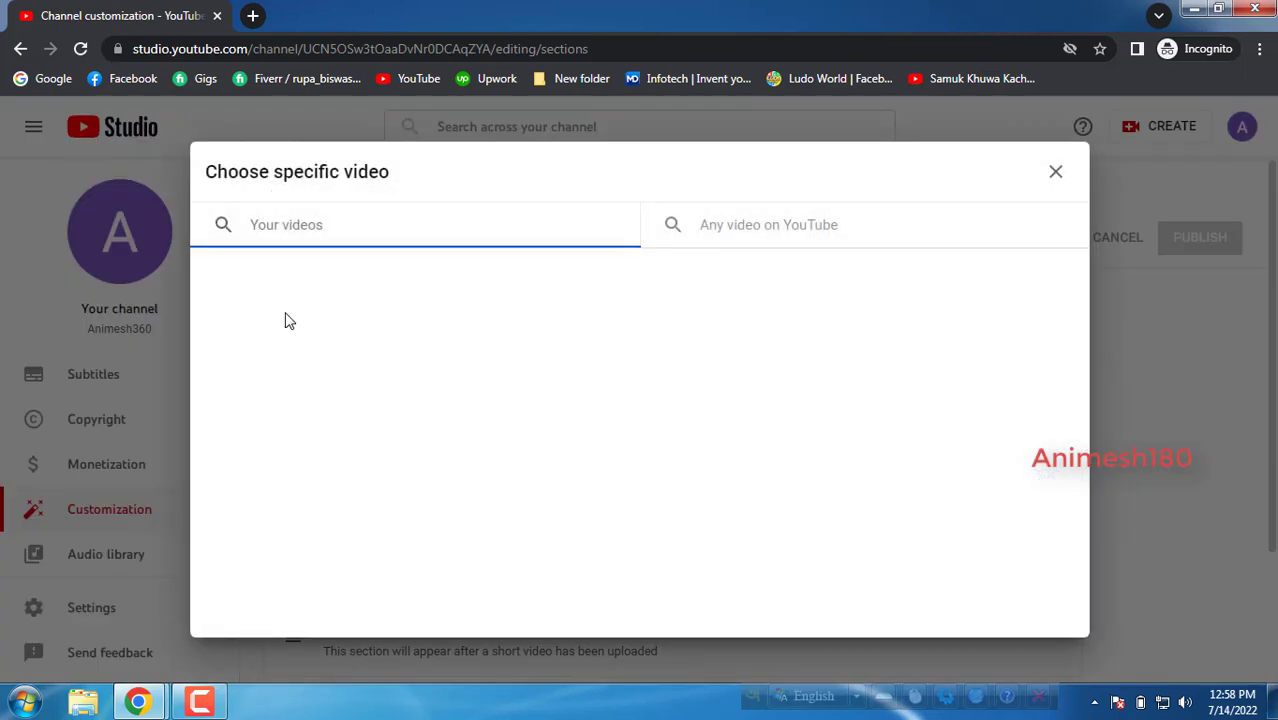
click(1057, 172)
Step: Examine the Short videos and Uploads entries under Featured sections and read when each section appears
scroll(514, 418, down, 2)
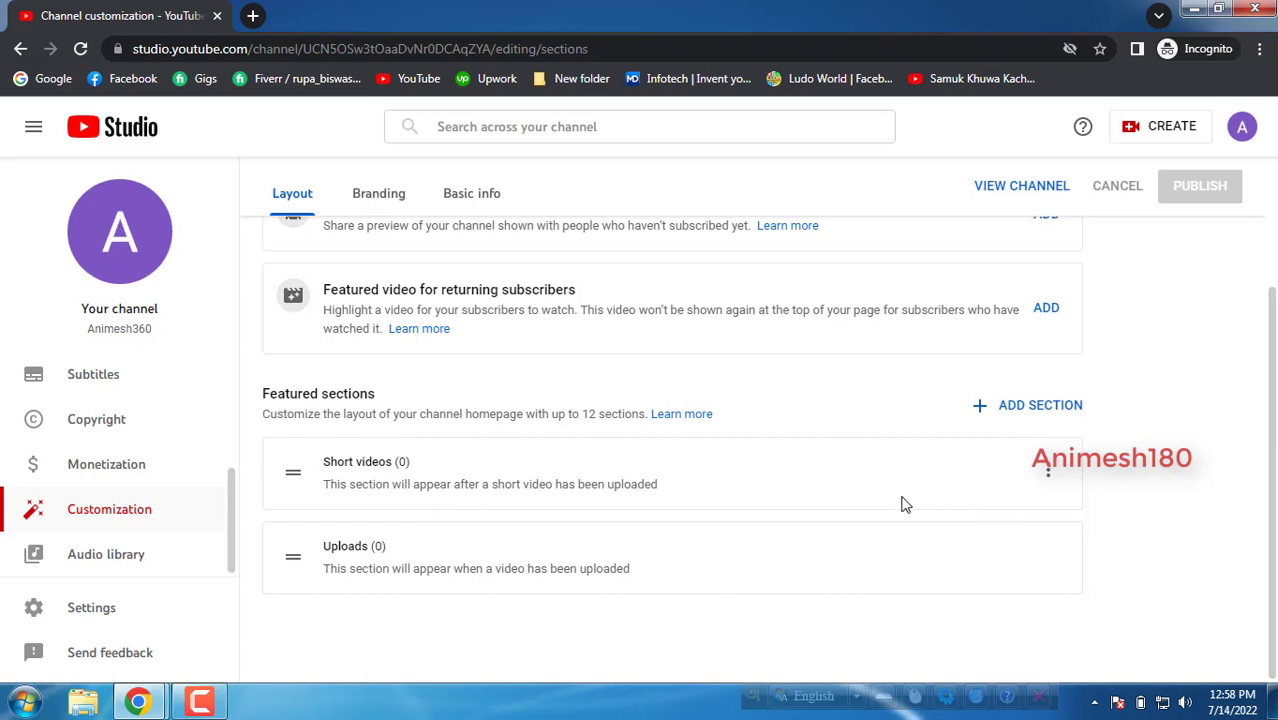
click(1047, 474)
click(355, 492)
drag(318, 489, 670, 502)
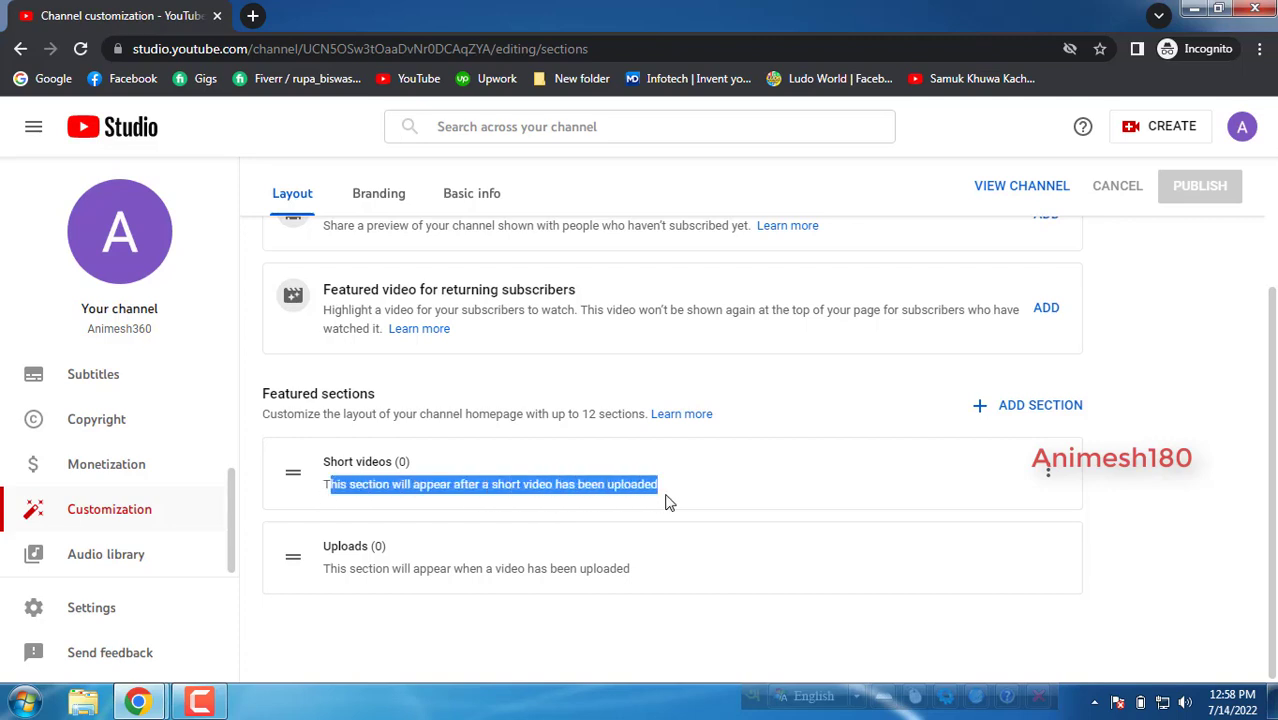
click(668, 503)
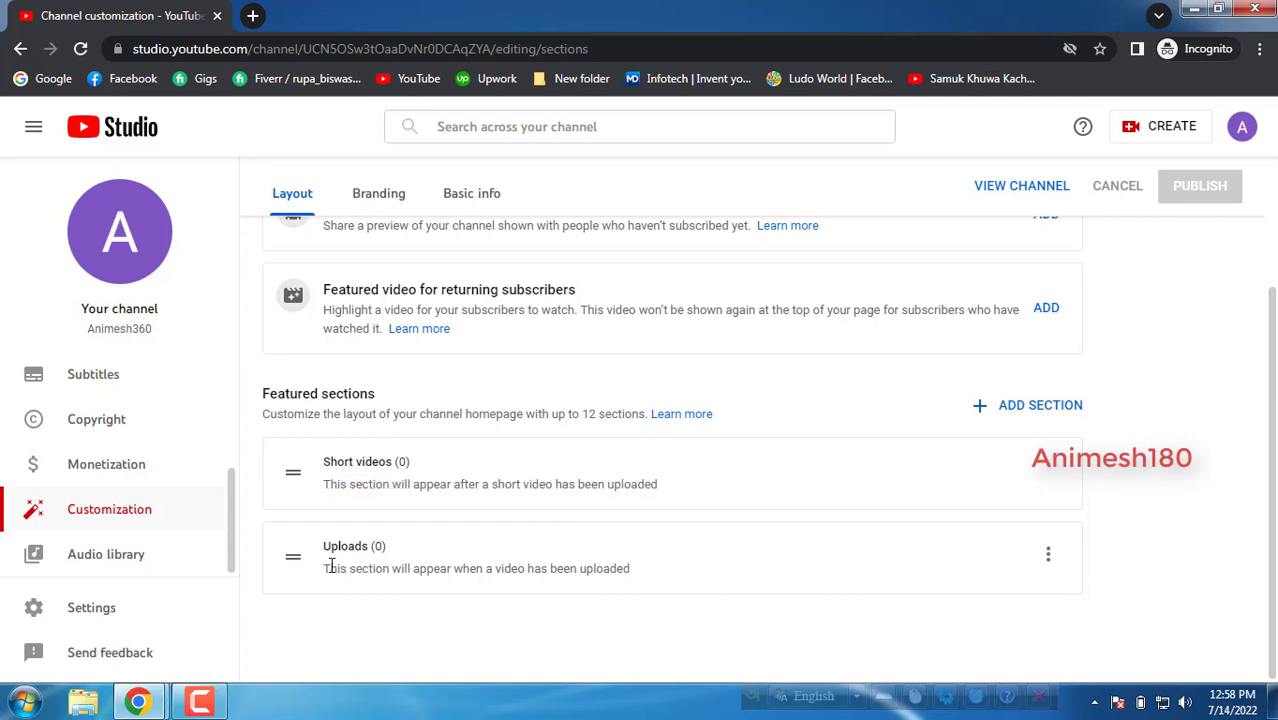
drag(323, 567, 633, 578)
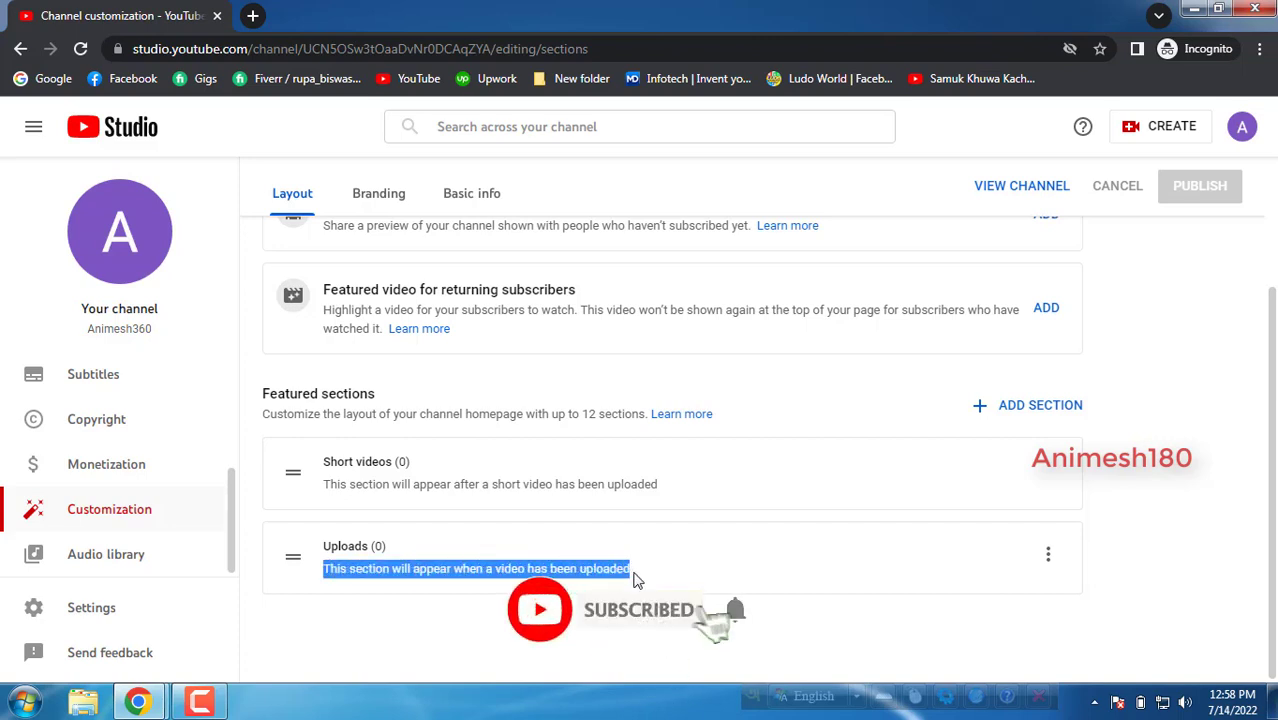
click(338, 565)
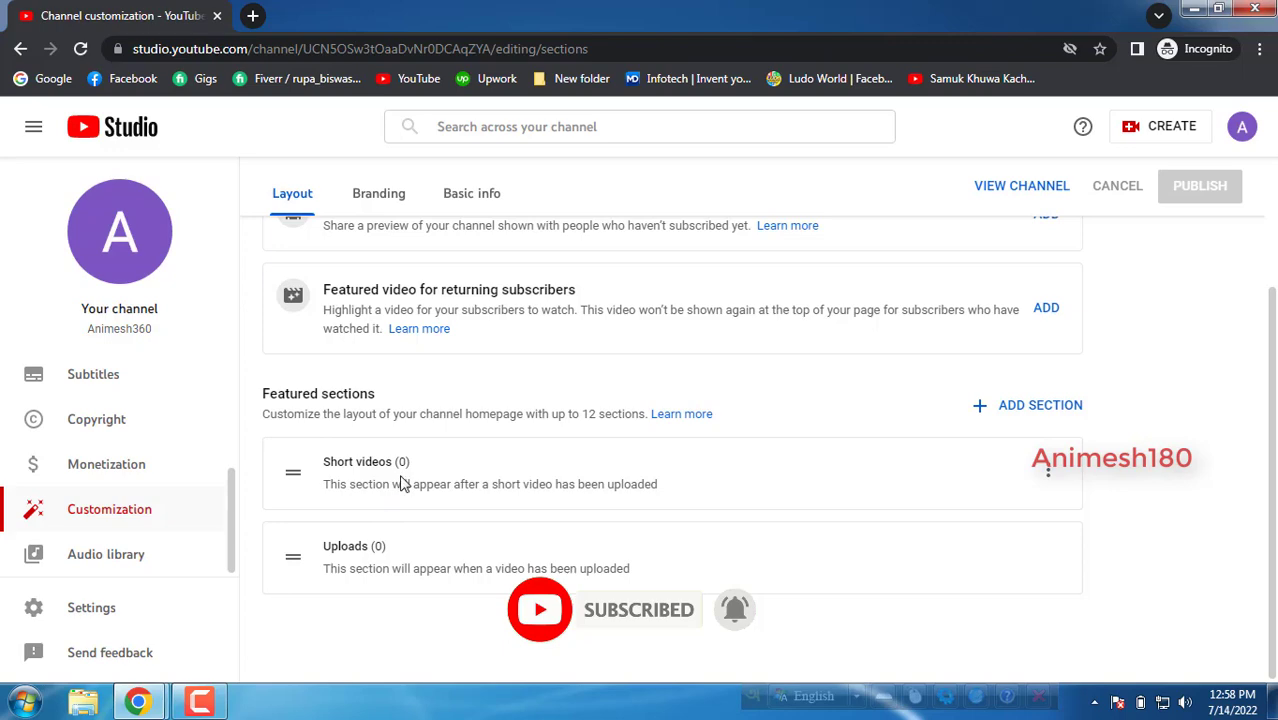
scroll(399, 480, up, 2)
scroll(397, 505, down, 2)
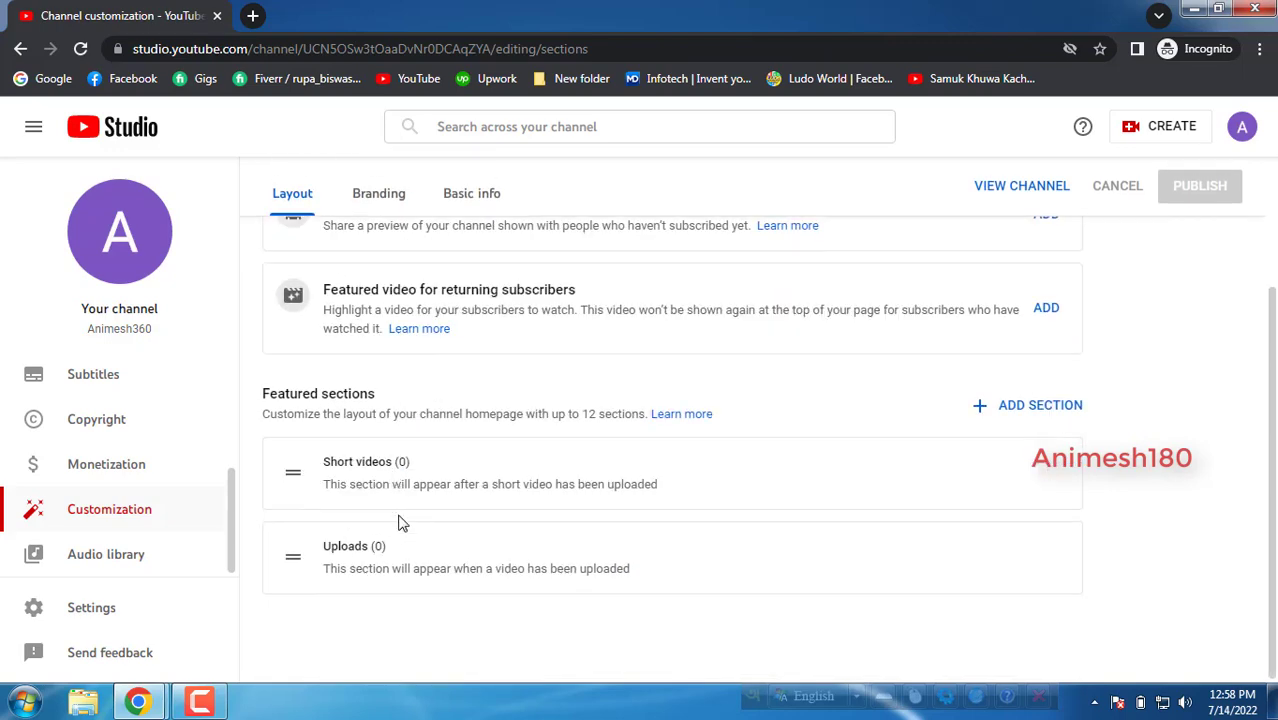
scroll(397, 518, up, 2)
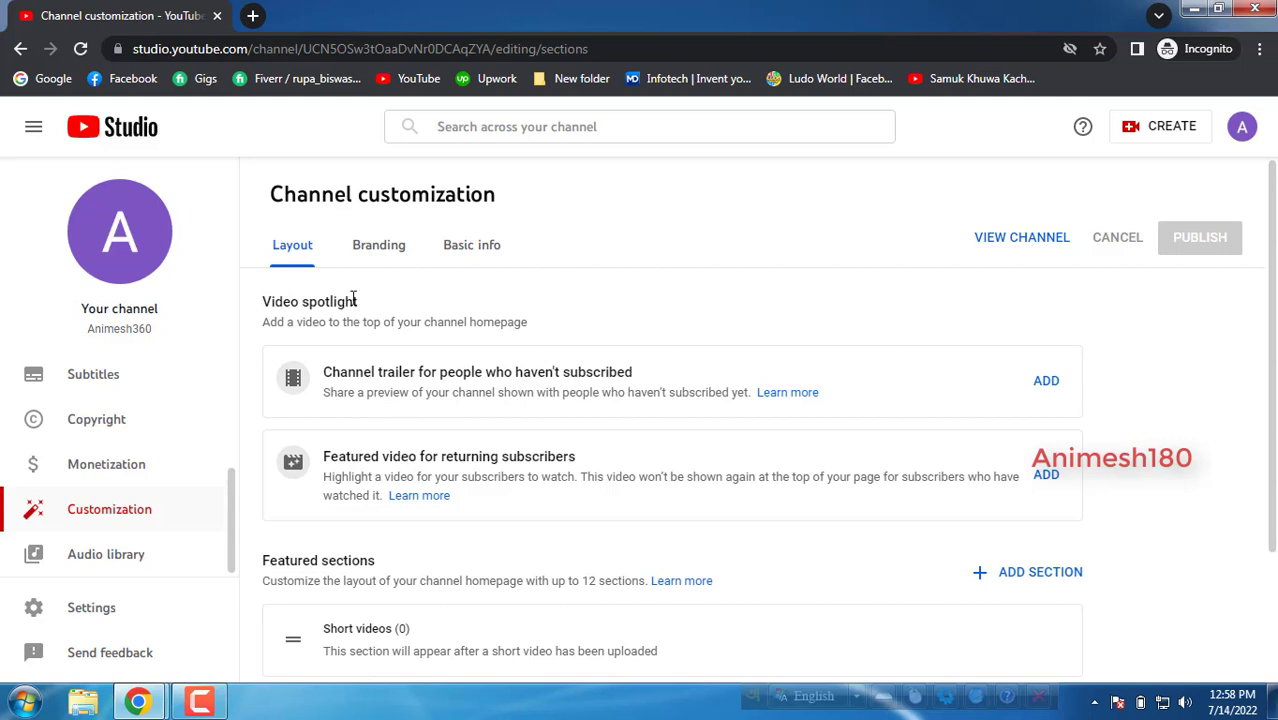
Step: Open the channel's Branding settings and review the picture, banner image and video watermark sections
click(374, 256)
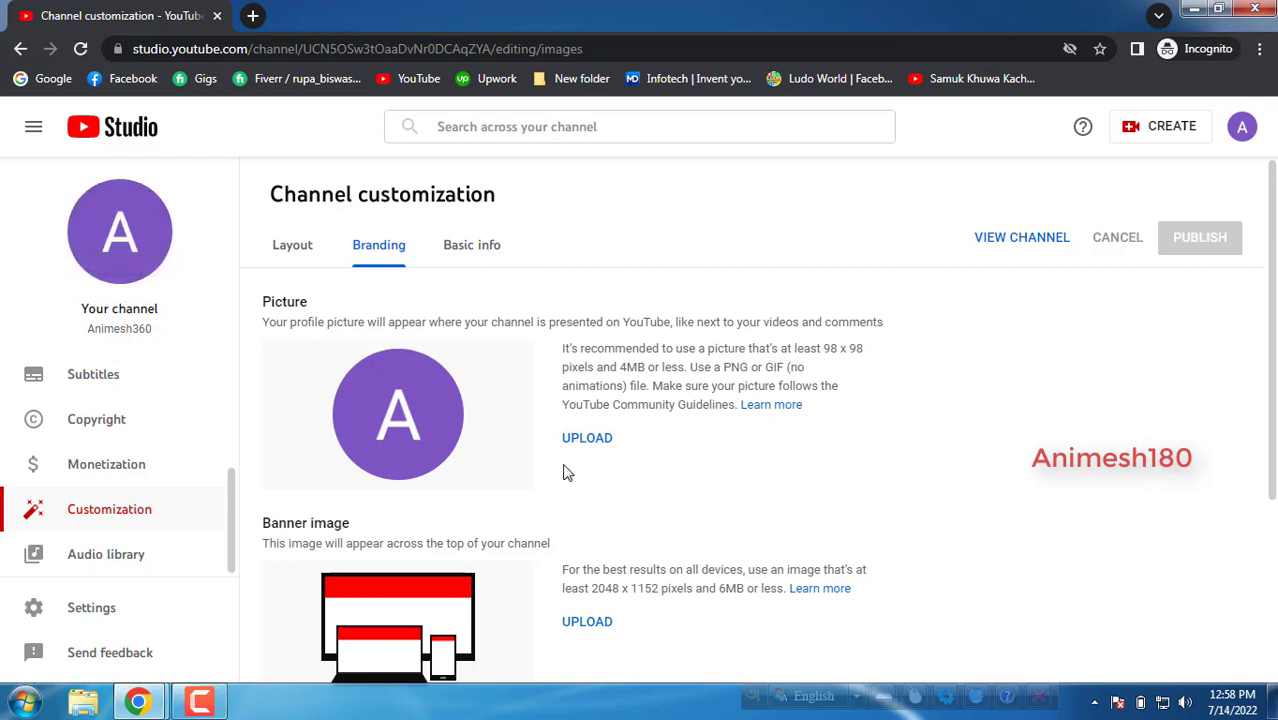
scroll(468, 420, down, 2)
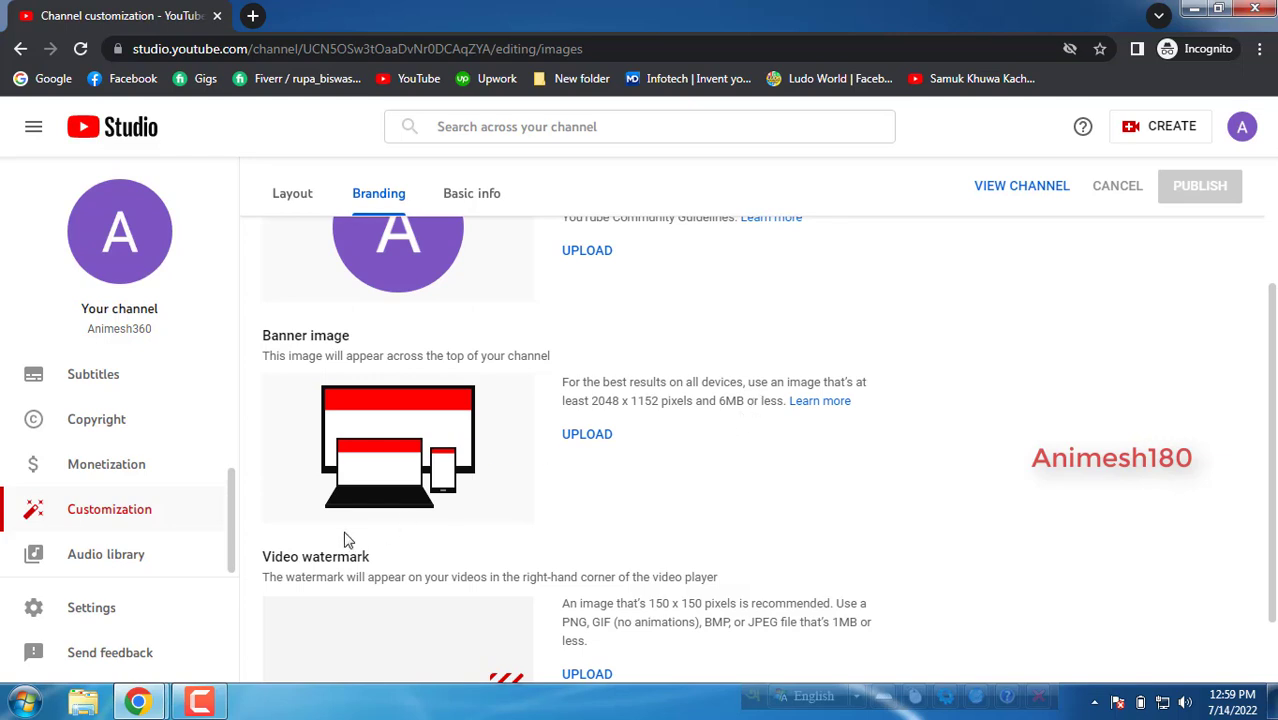
drag(262, 557, 370, 557)
click(385, 562)
scroll(414, 551, down, 1)
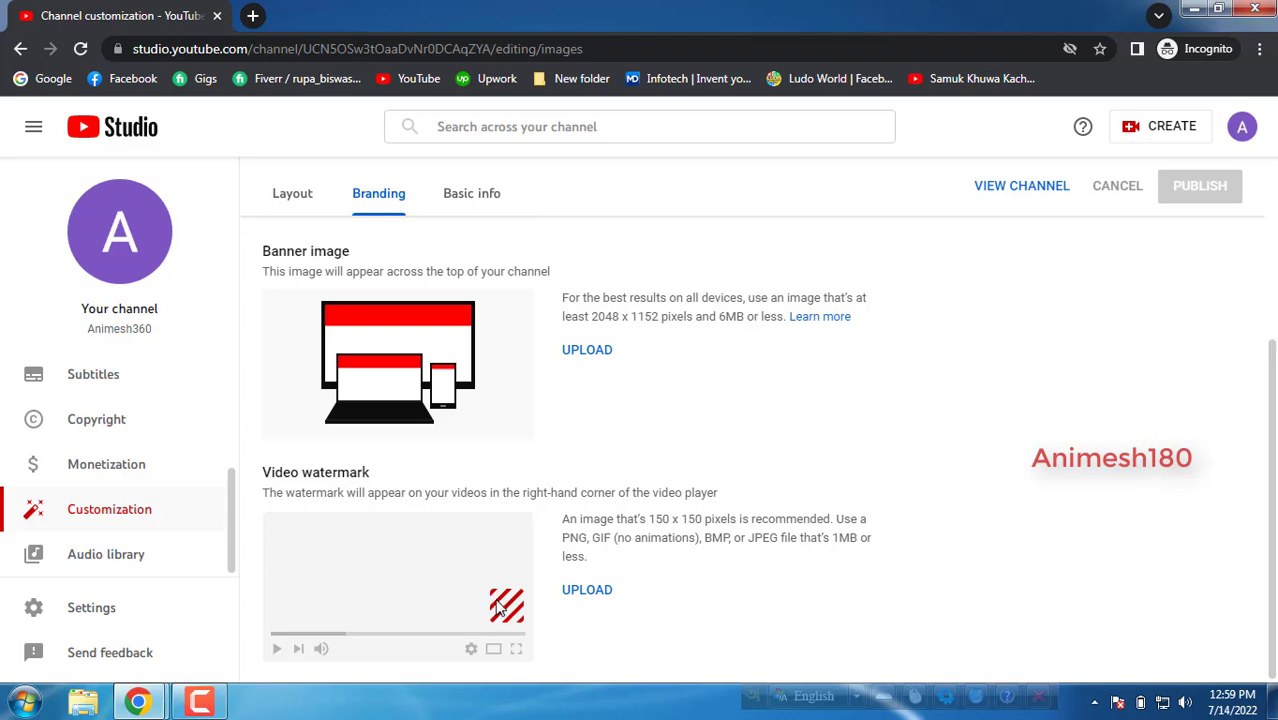
click(648, 479)
Step: Check the recommended image dimensions for the video watermark and the banner image
scroll(545, 535, up, 3)
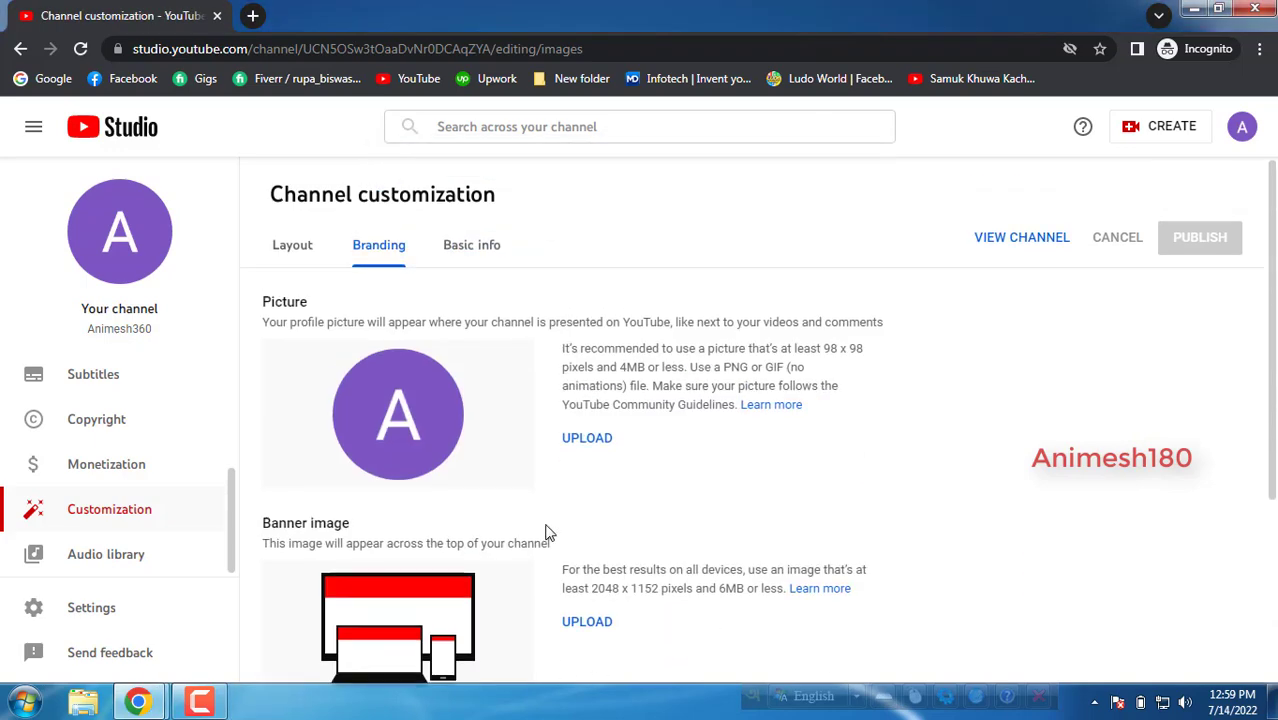
scroll(545, 535, down, 3)
drag(649, 519, 706, 522)
scroll(679, 496, up, 1)
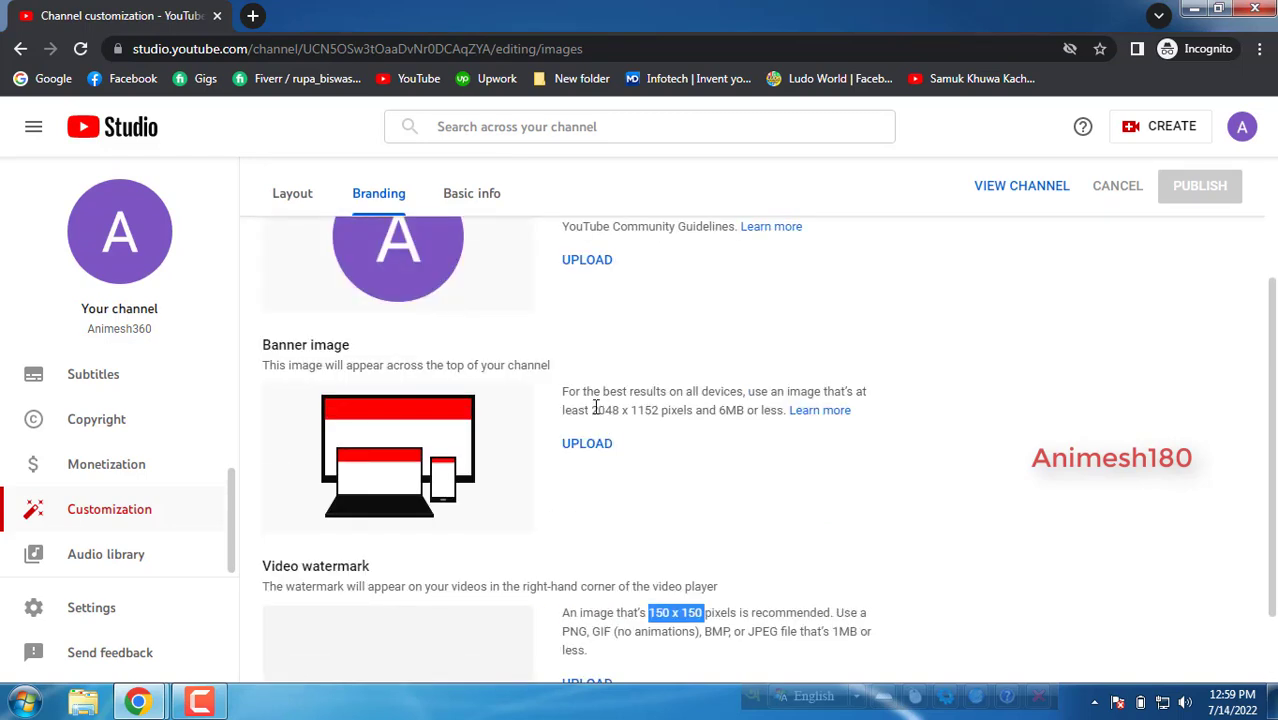
drag(595, 408, 664, 410)
click(659, 408)
scroll(659, 410, up, 2)
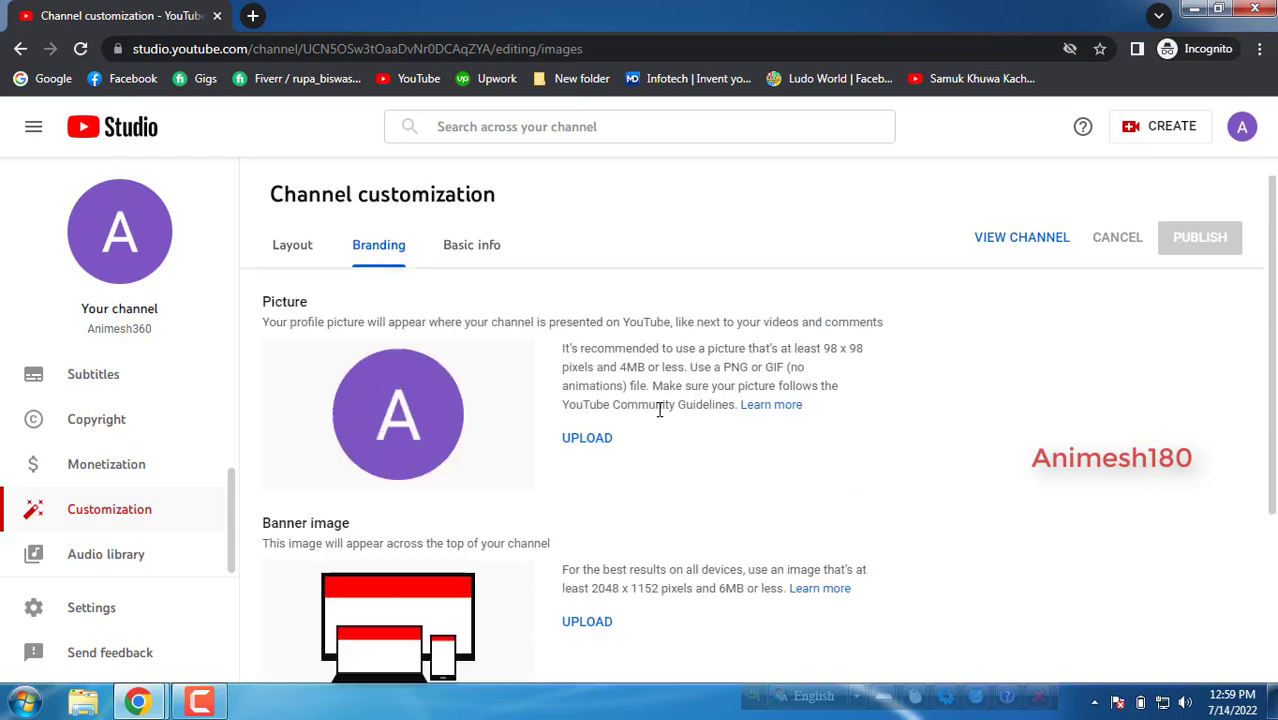
Step: Open the channel's Basic info and examine the description field and the channel URL
click(458, 252)
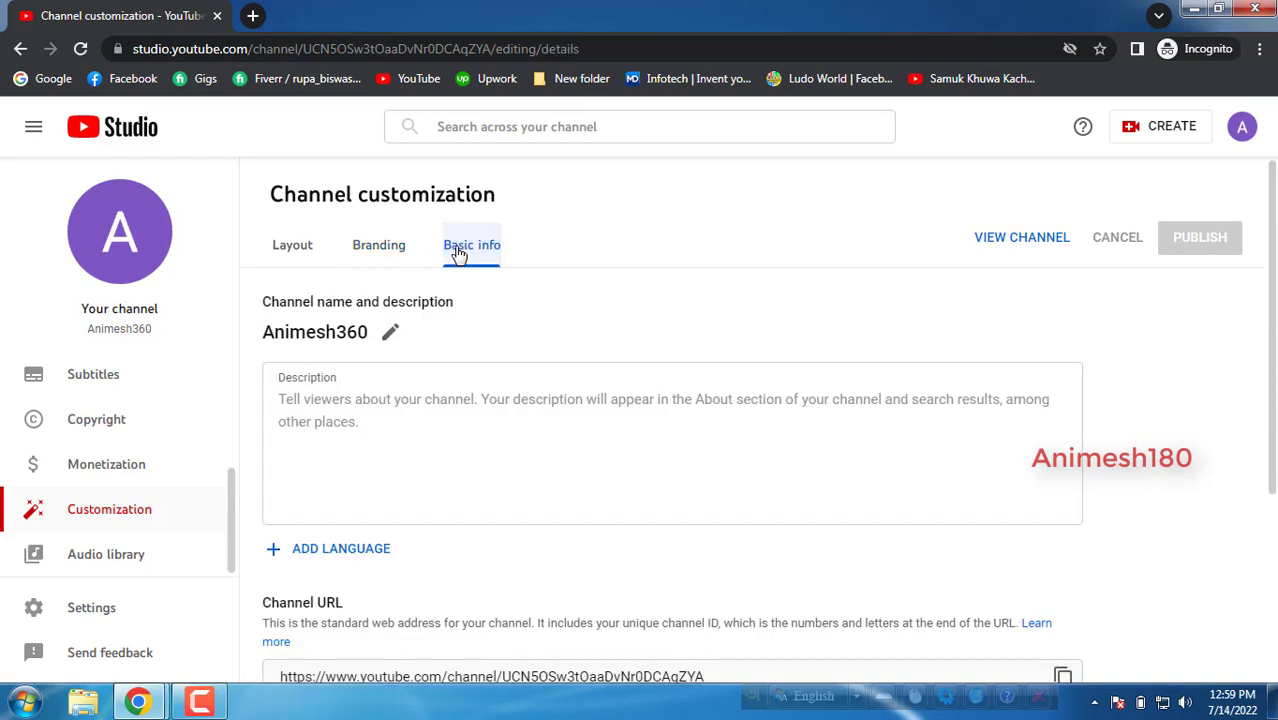
click(361, 418)
scroll(398, 440, down, 1)
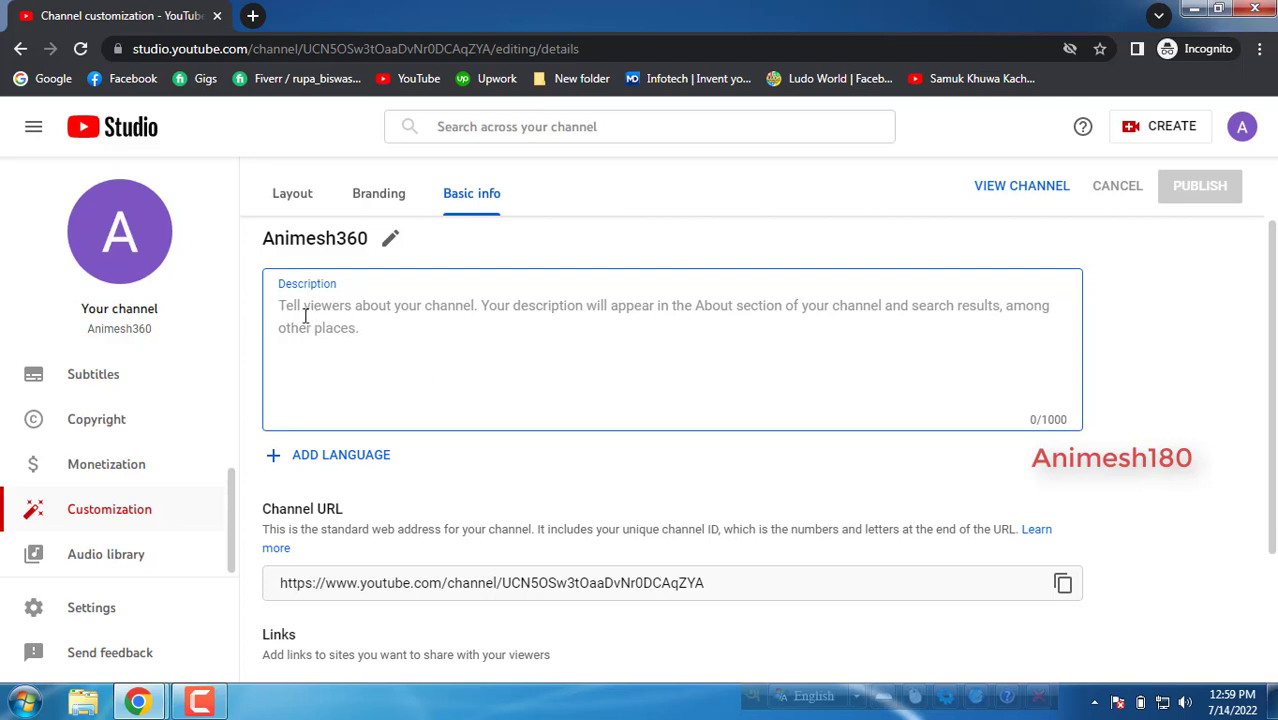
scroll(335, 340, down, 2)
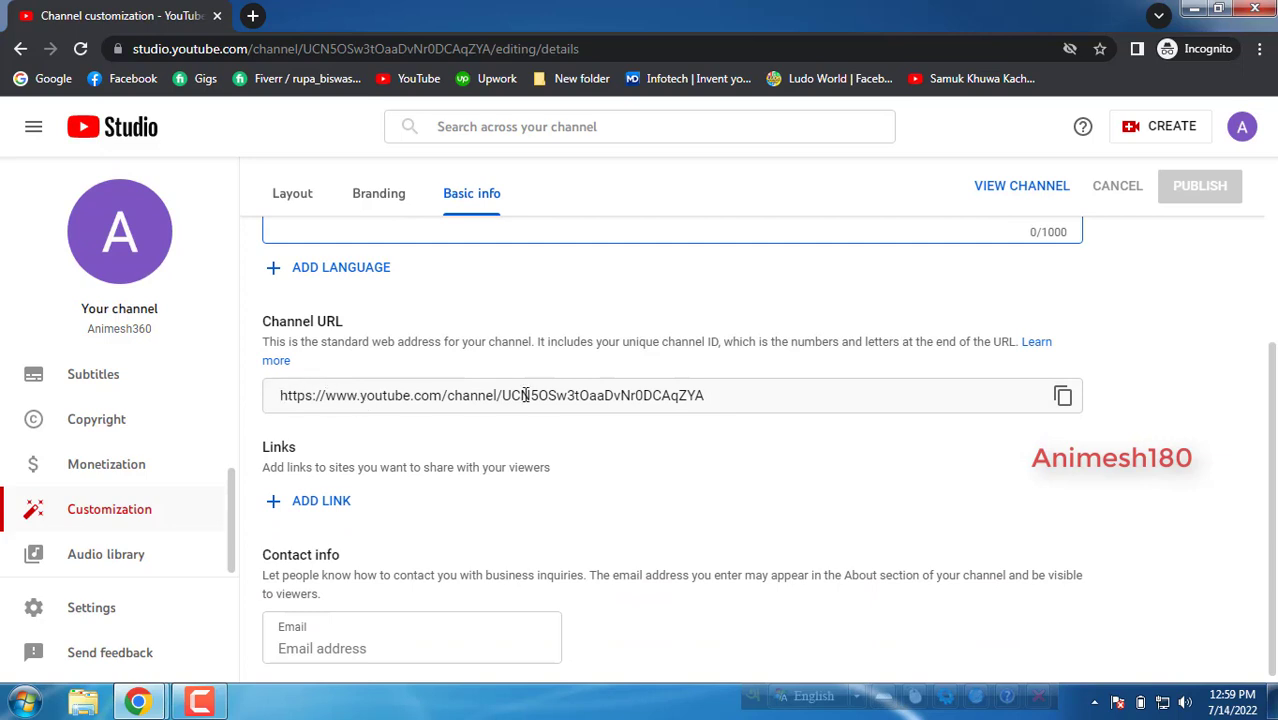
click(525, 395)
click(719, 423)
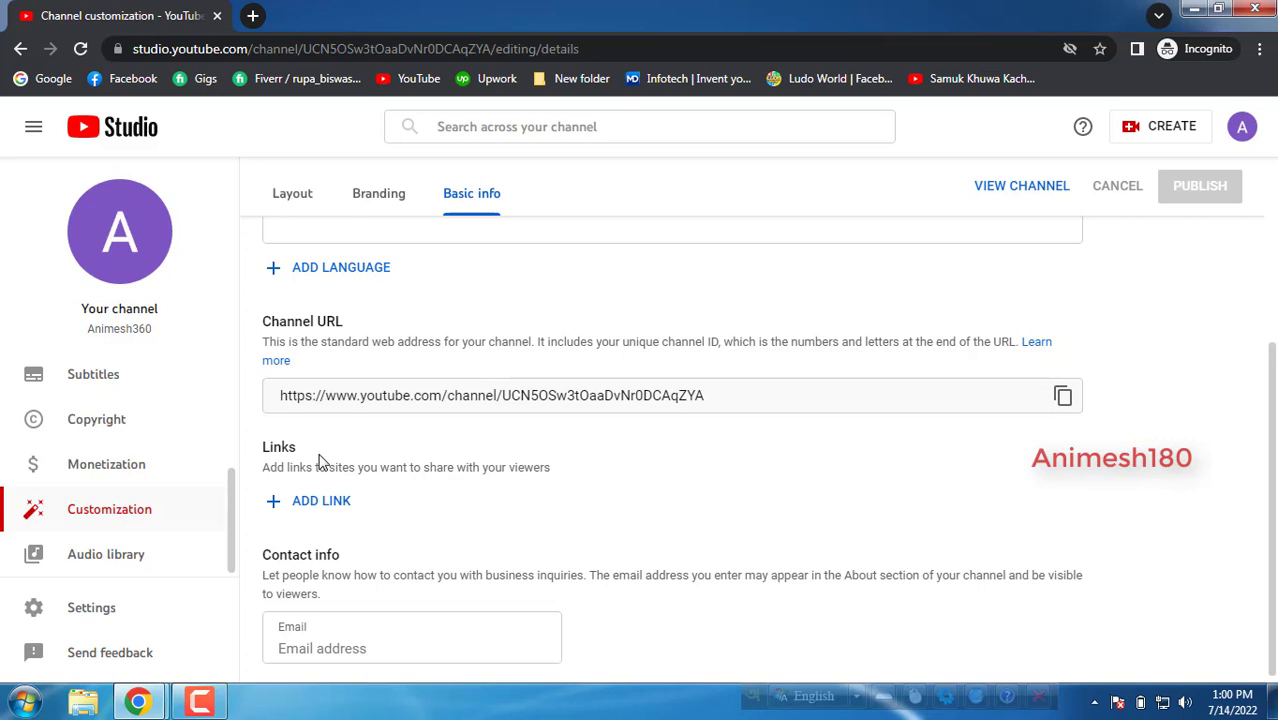
drag(281, 395, 700, 412)
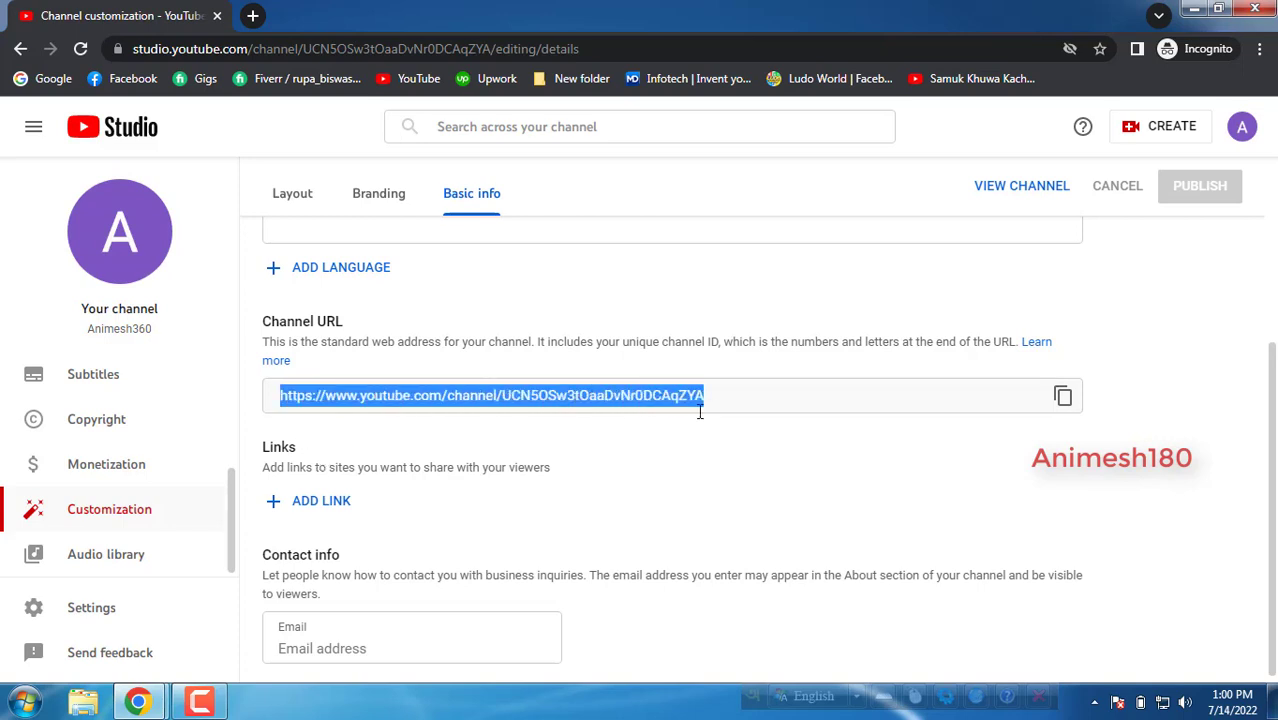
click(698, 414)
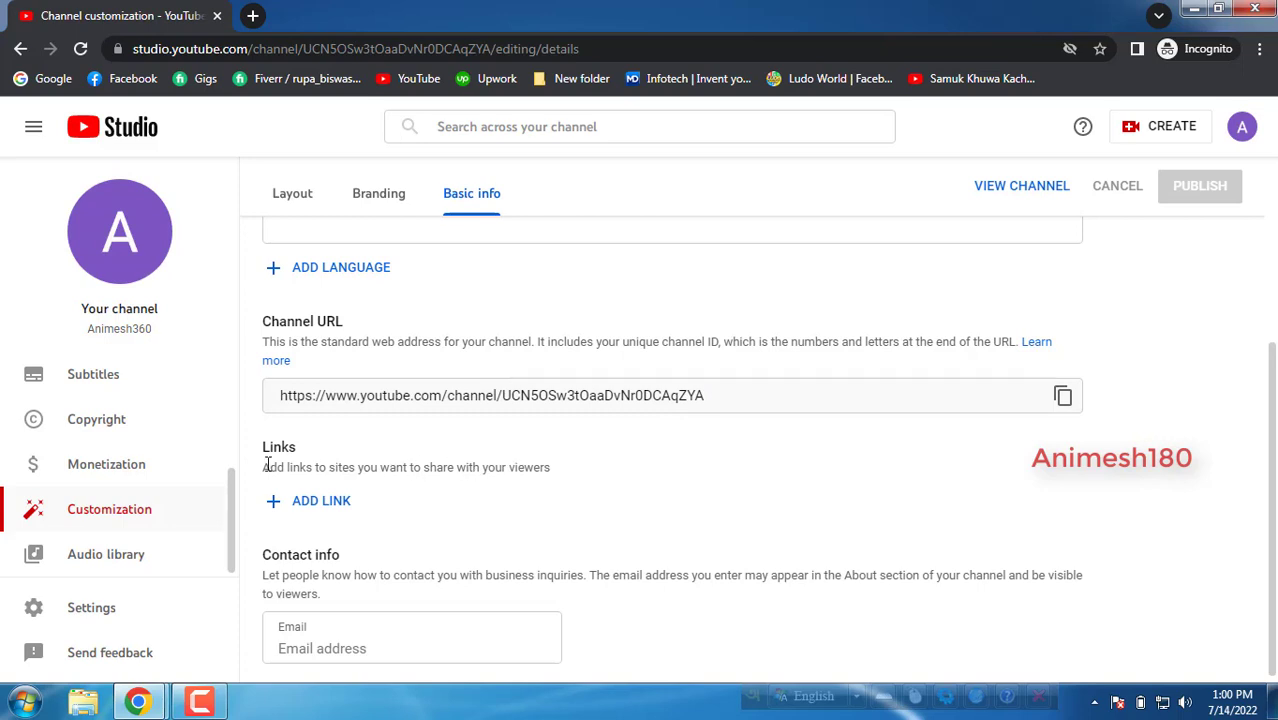
Step: Add a blank link entry to the channel's Links, dismissing the Windows color scheme prompt, and inspect its title and URL fields
click(330, 501)
scroll(575, 500, down, 1)
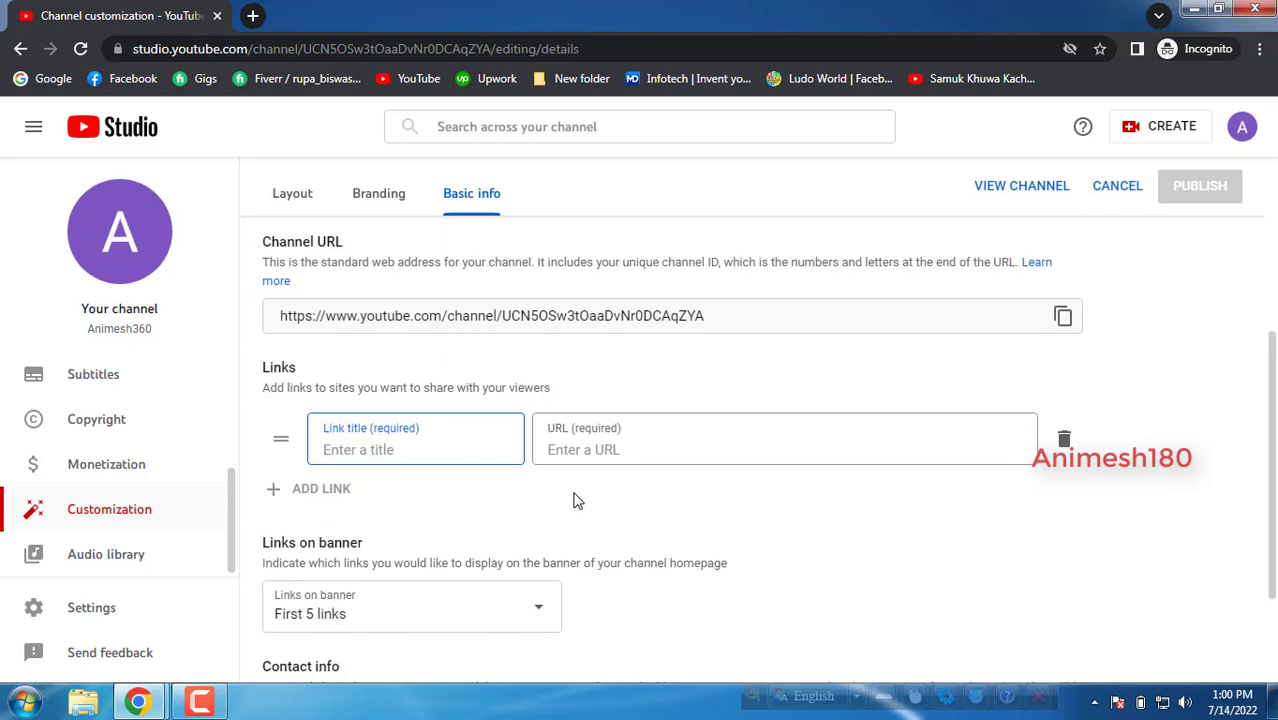
scroll(575, 500, down, 1)
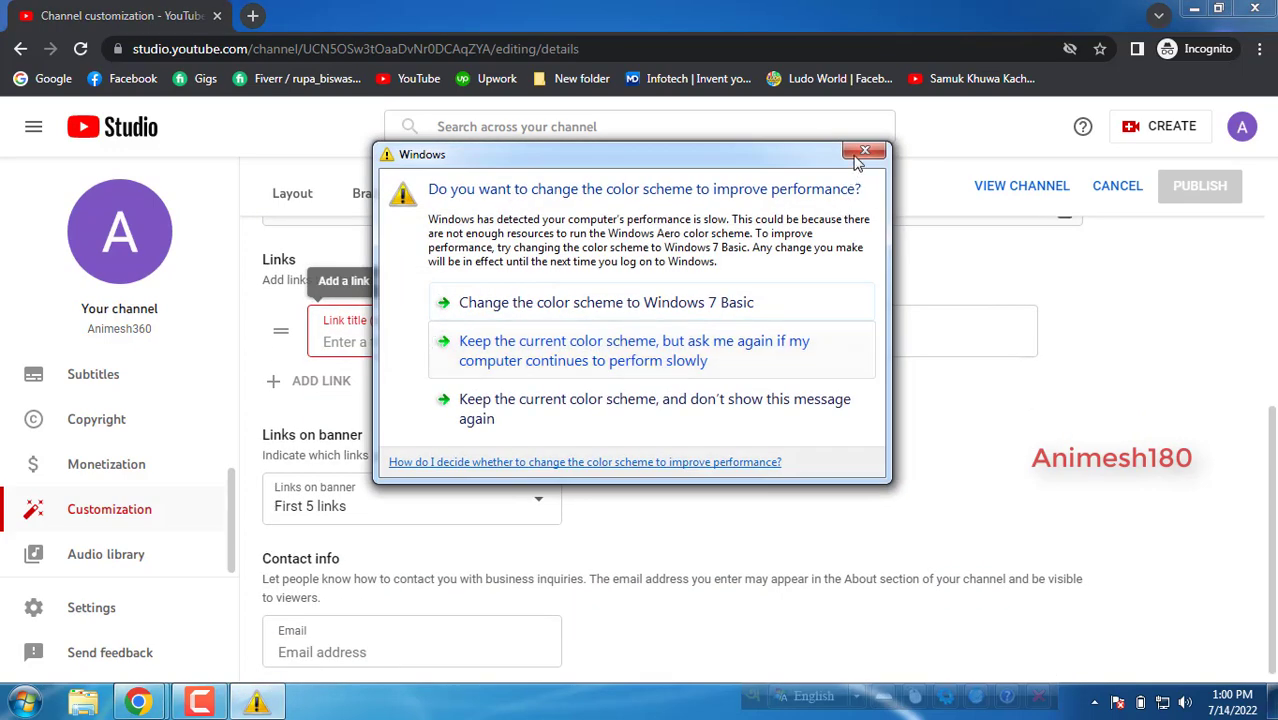
click(864, 153)
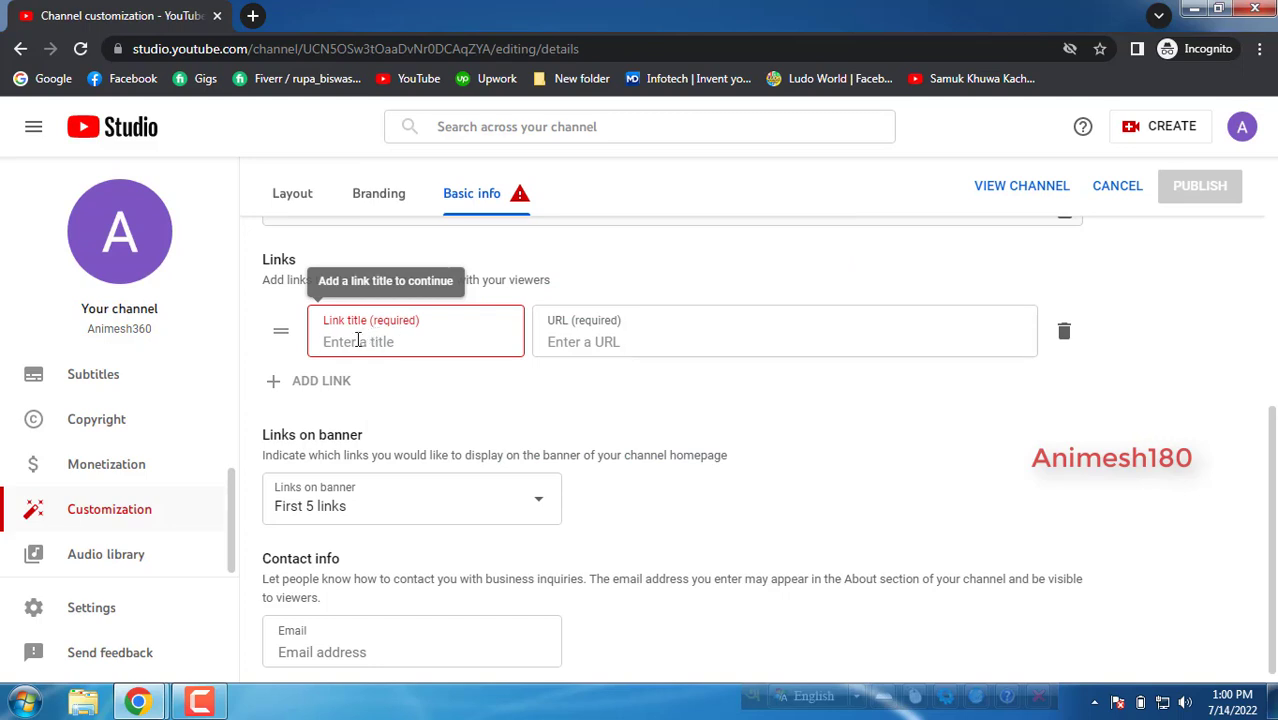
click(624, 337)
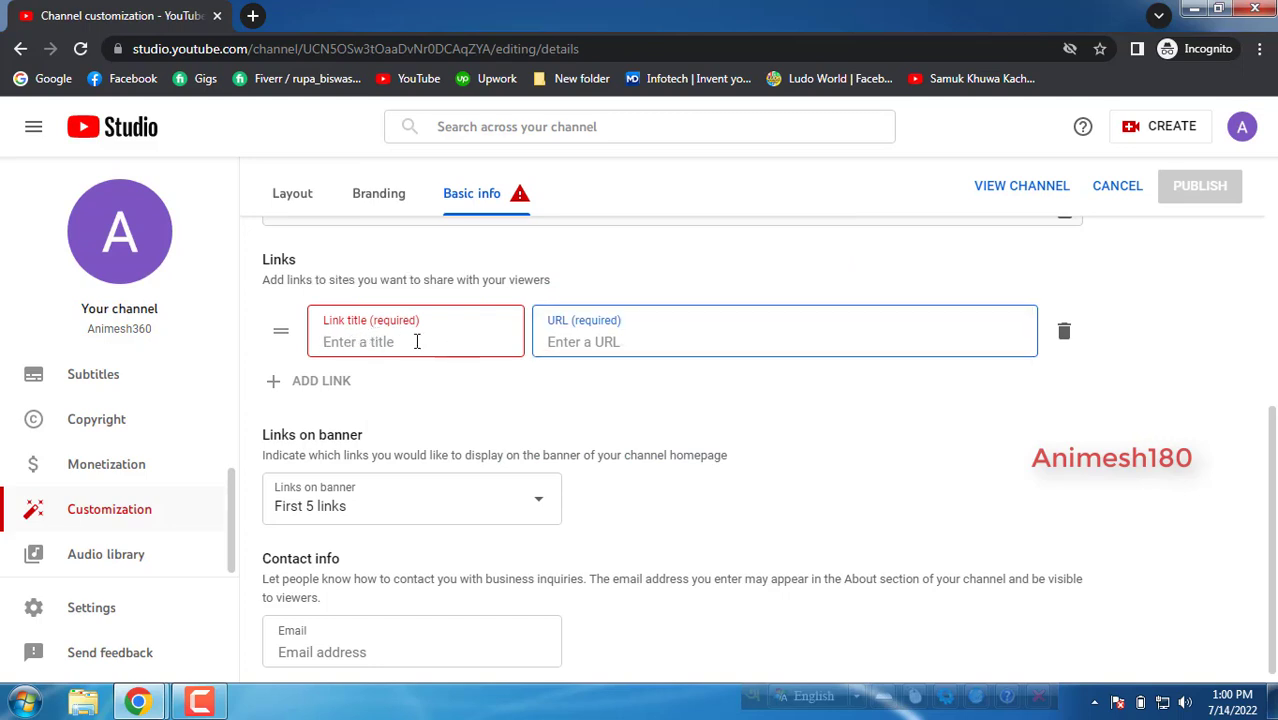
click(490, 342)
scroll(870, 410, up, 10)
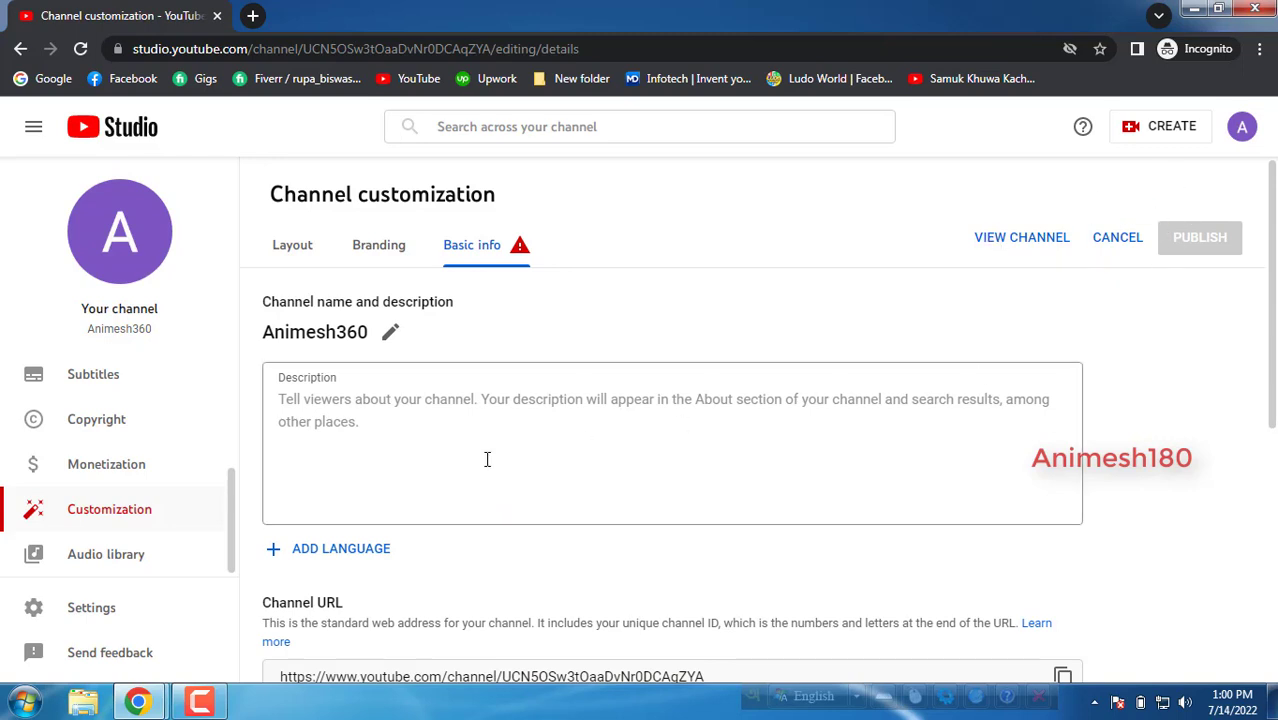
Step: Review the choices for Links on banner without changing the selection, and inspect the contact email field
scroll(485, 456, down, 3)
scroll(434, 455, down, 2)
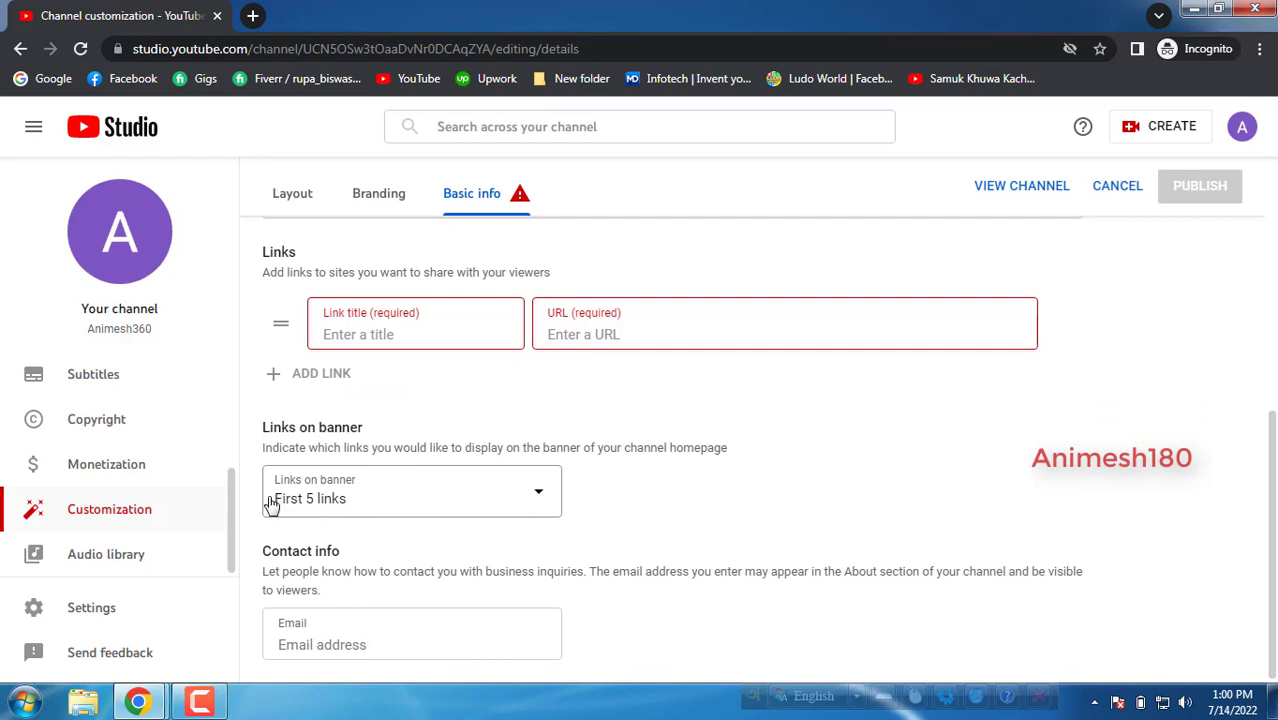
click(386, 512)
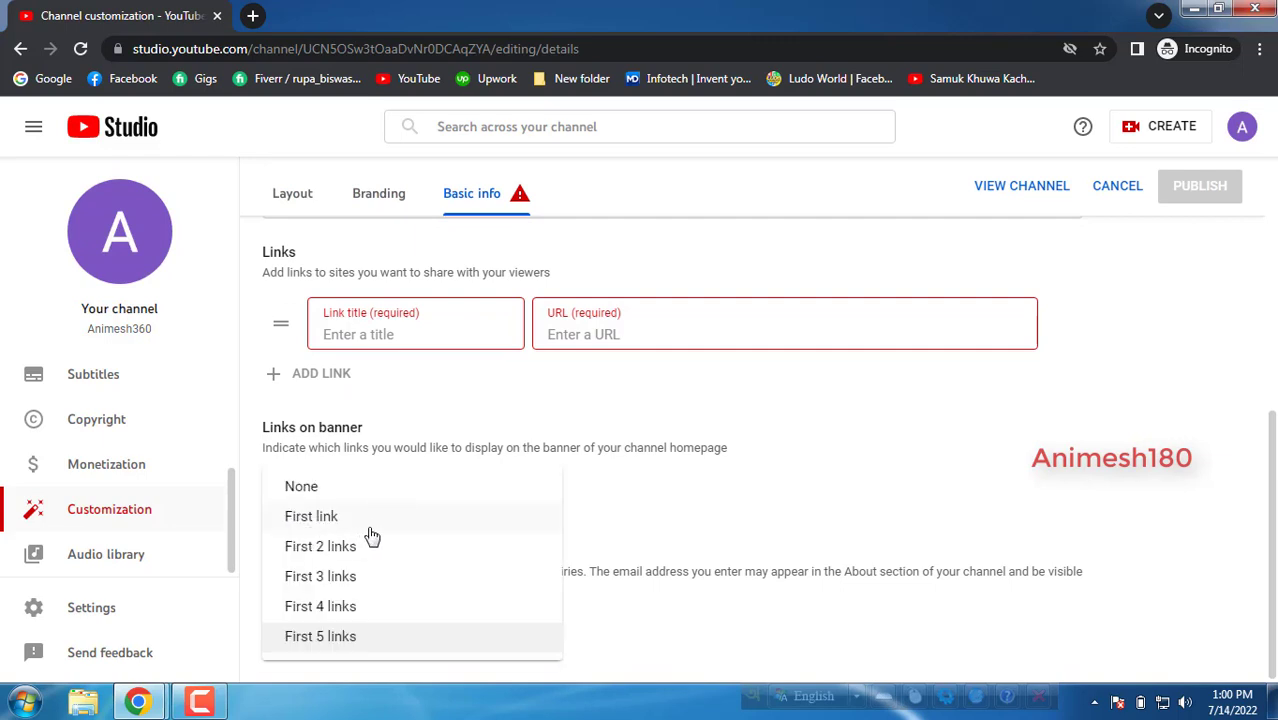
click(730, 460)
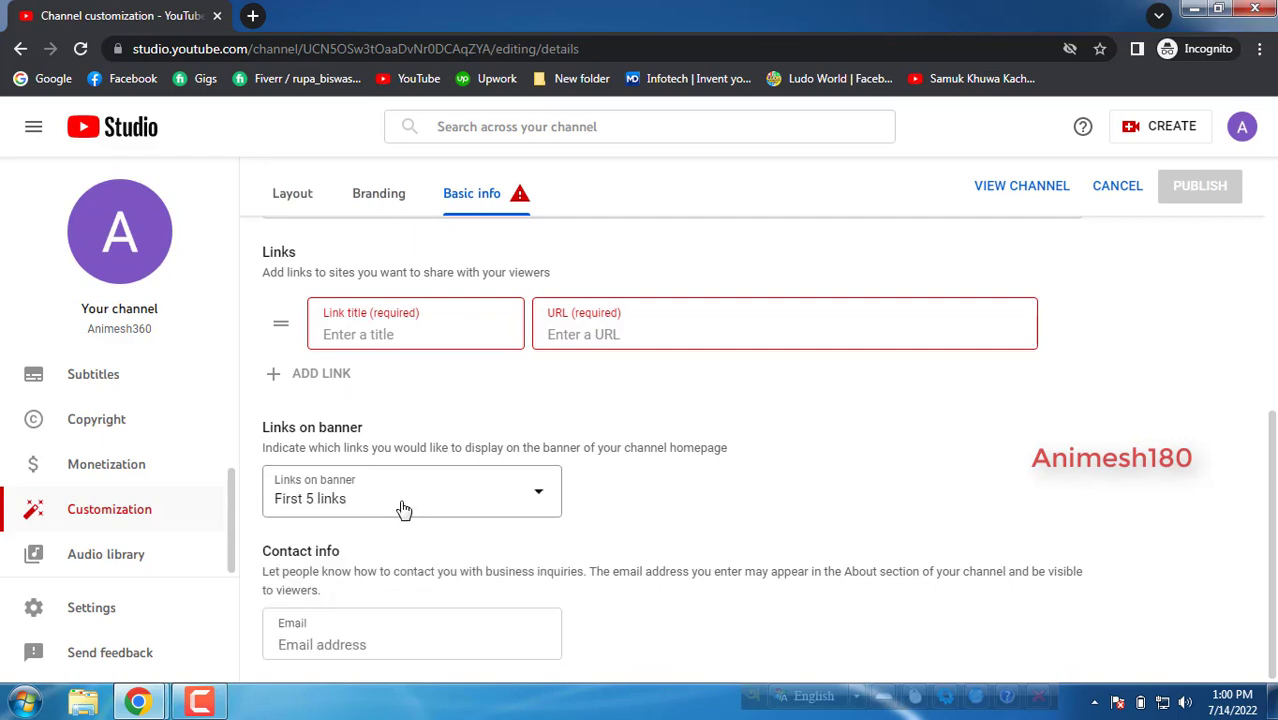
click(325, 646)
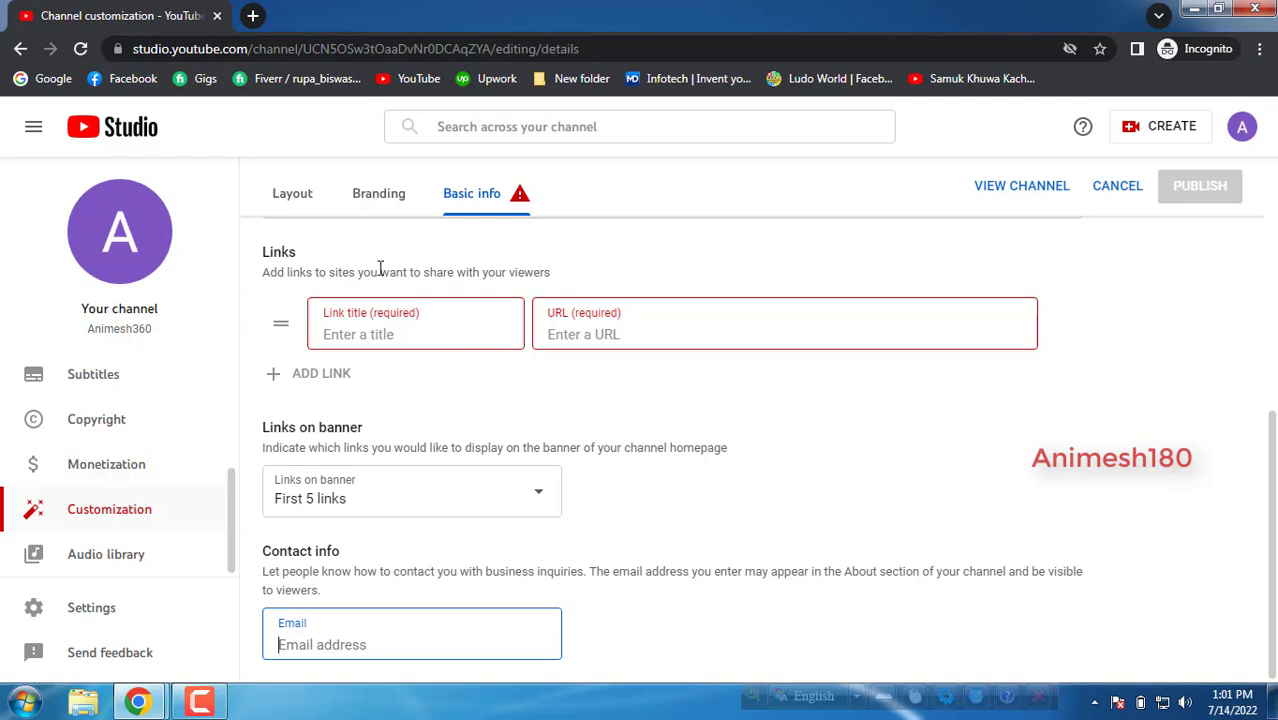
click(378, 430)
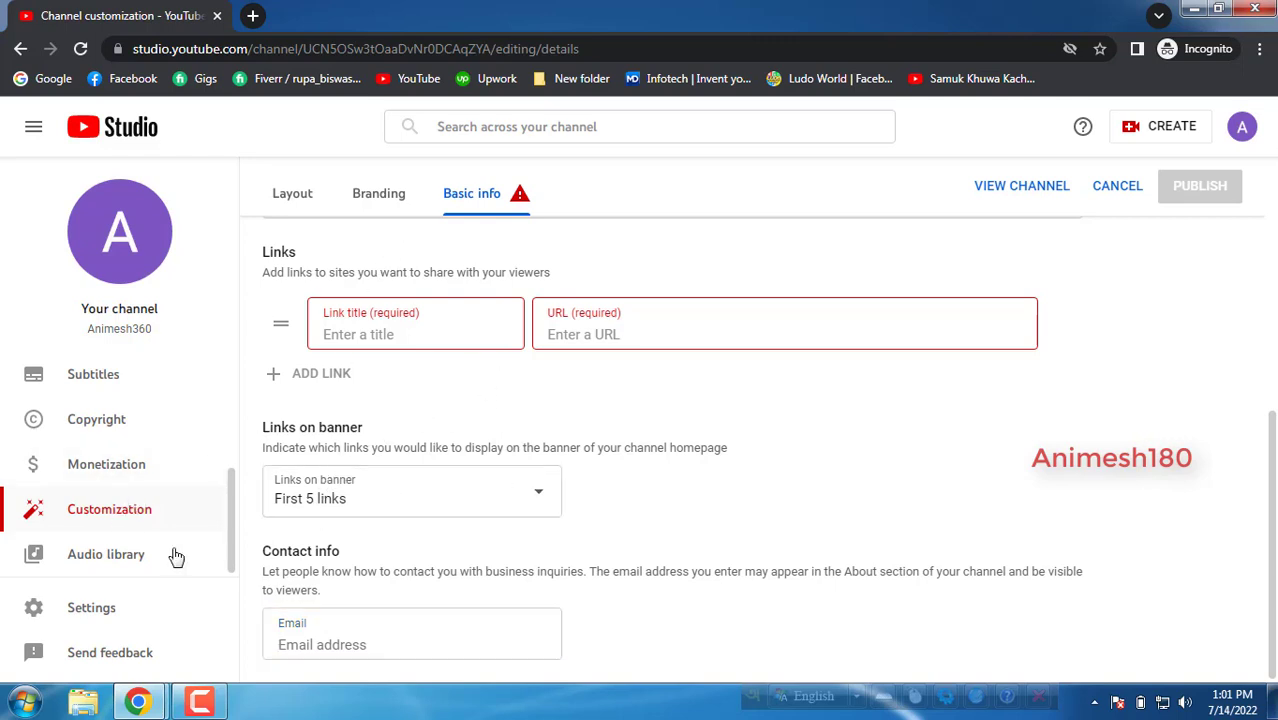
Step: Open the channel settings and look through the default currency choices without changing the selection
click(110, 607)
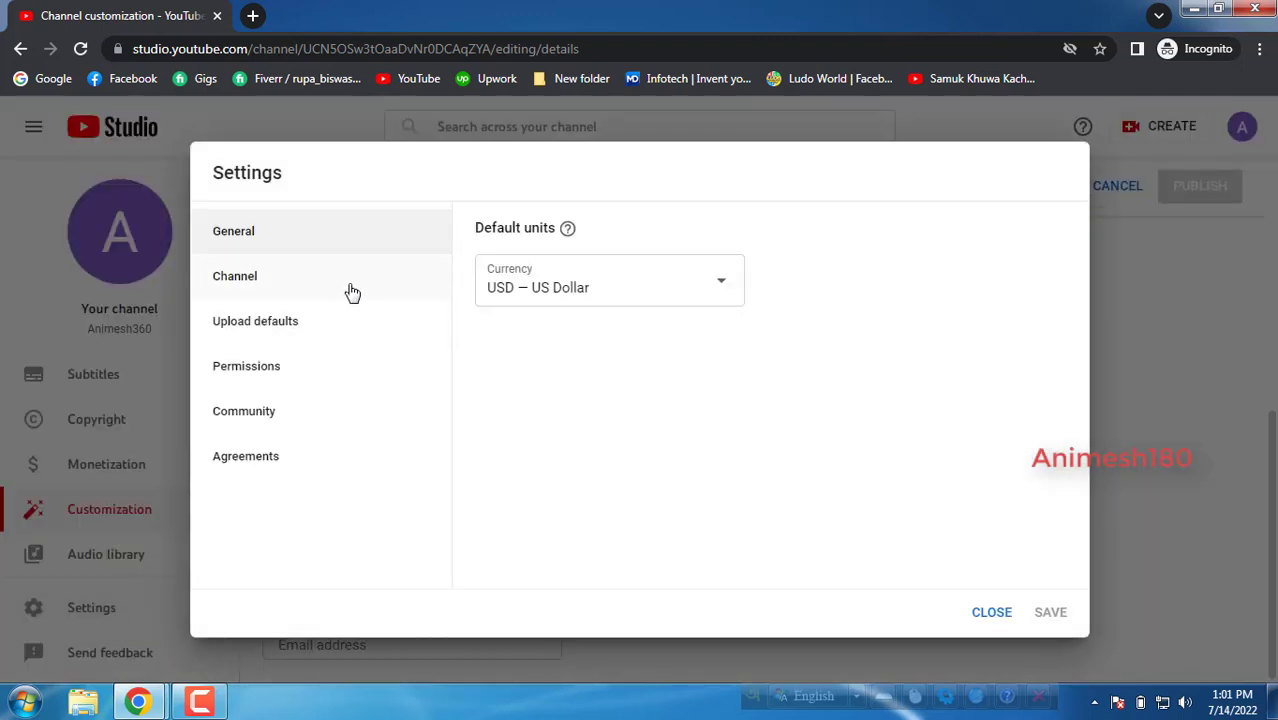
click(601, 298)
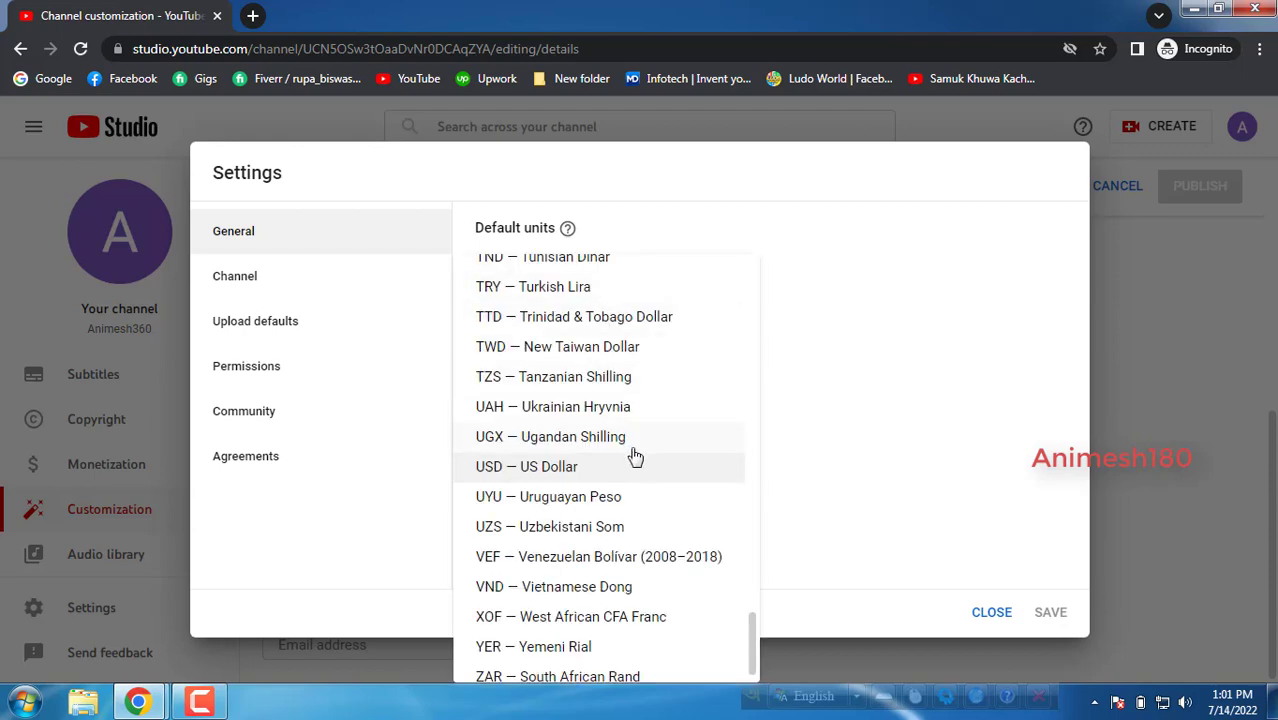
scroll(630, 450, up, 3)
scroll(632, 452, up, 20)
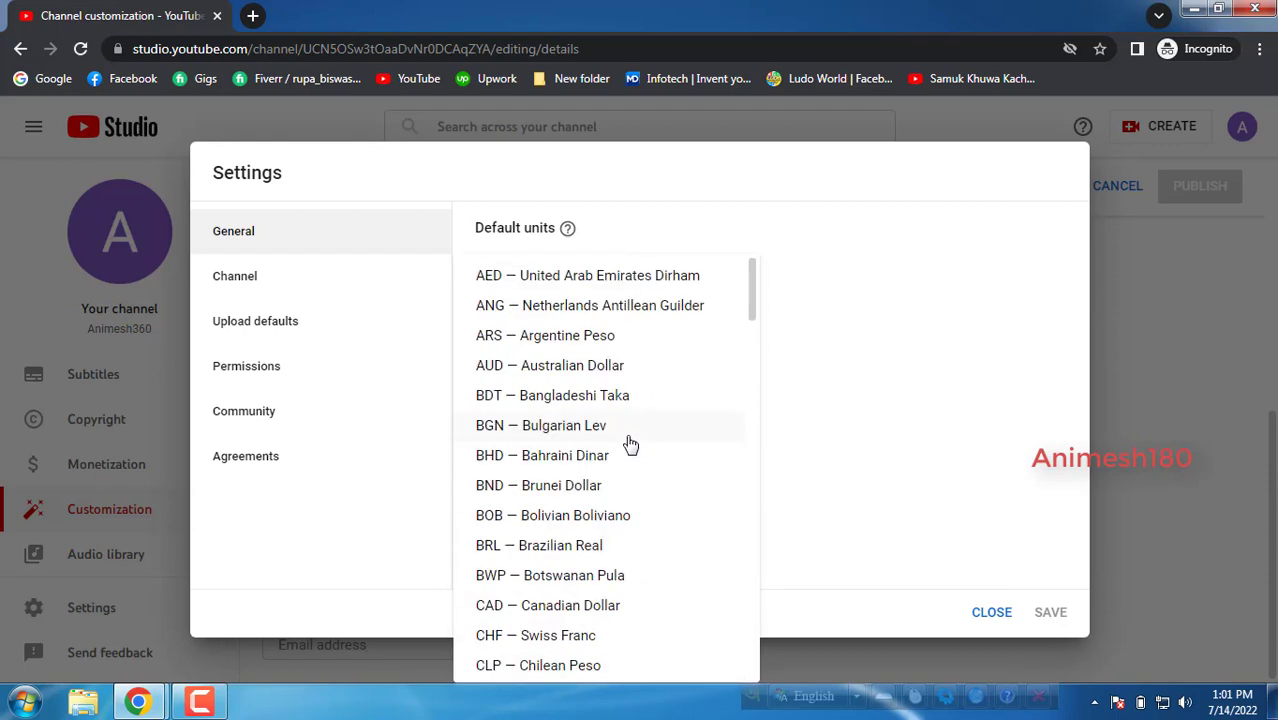
click(899, 388)
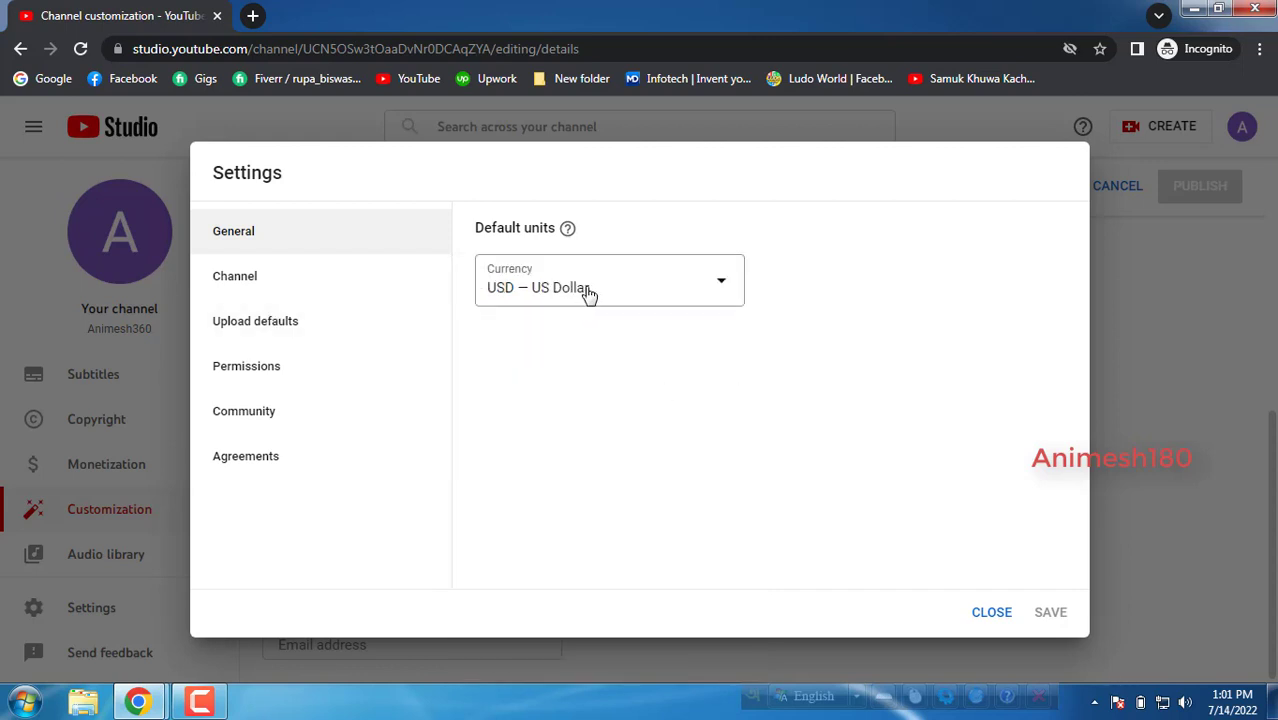
Step: Review the country of residence choices and the keywords field in the Channel settings' basic info, without changing either
click(306, 286)
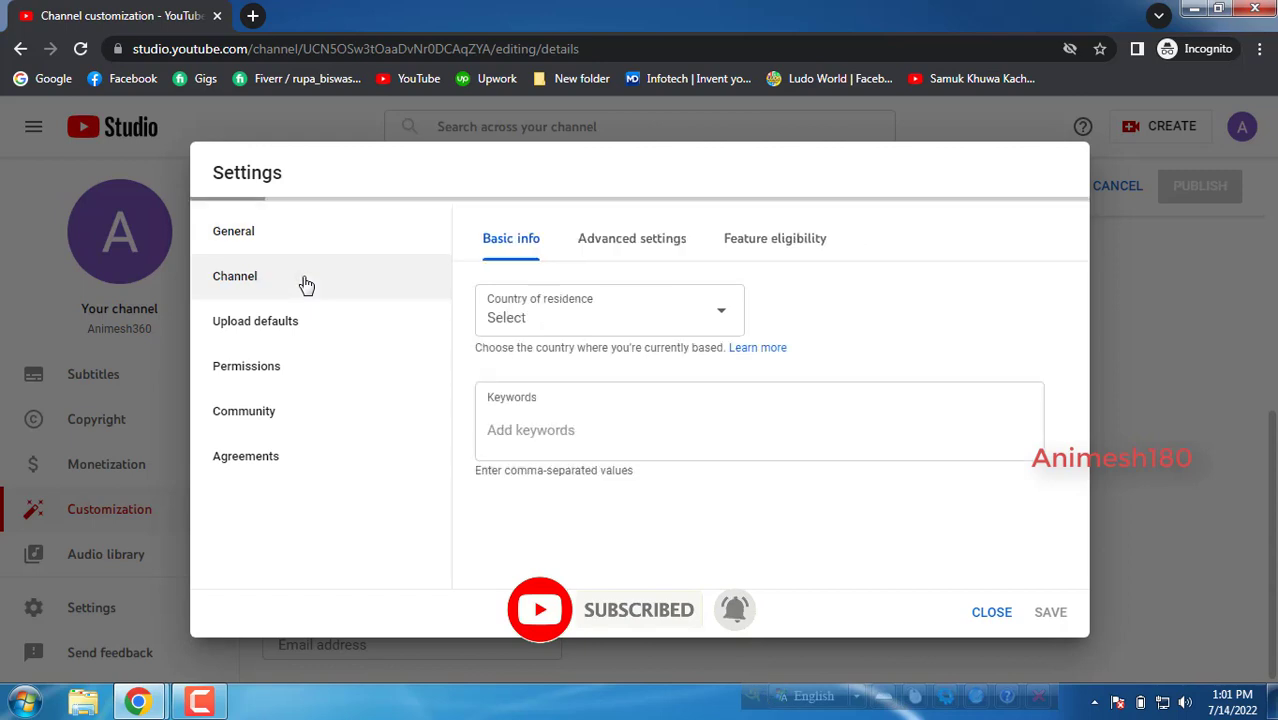
click(600, 325)
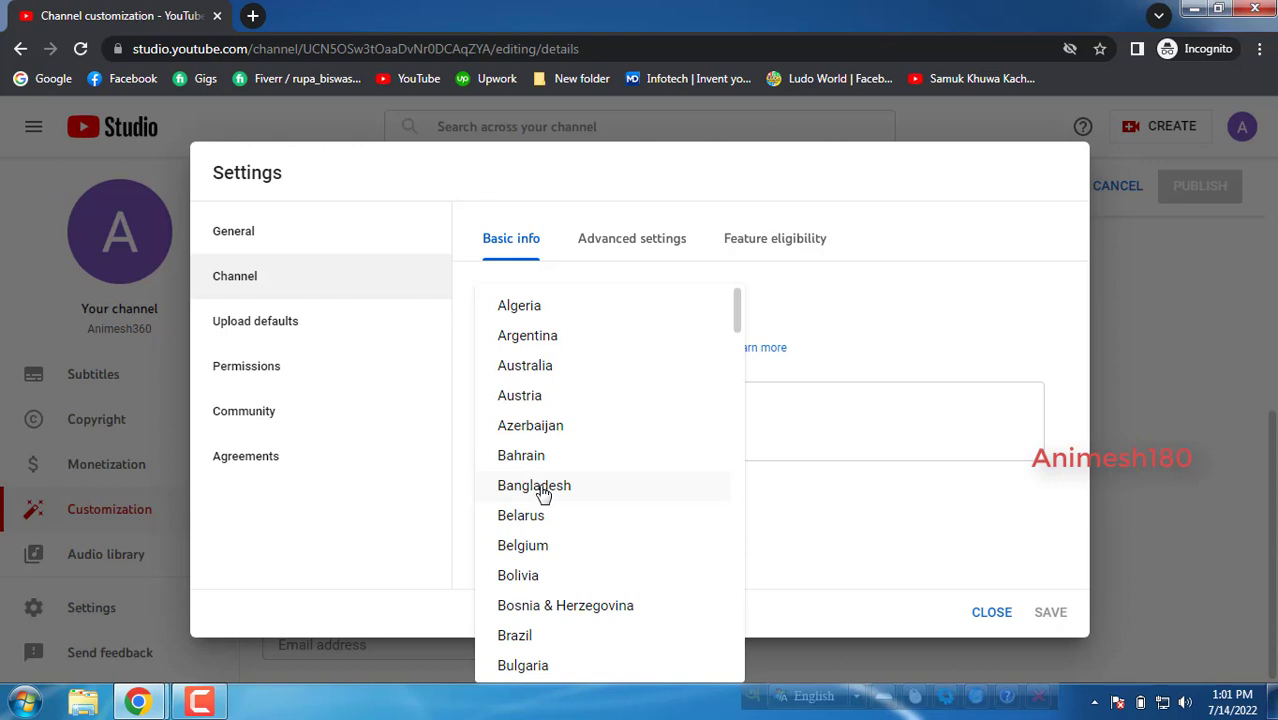
click(837, 434)
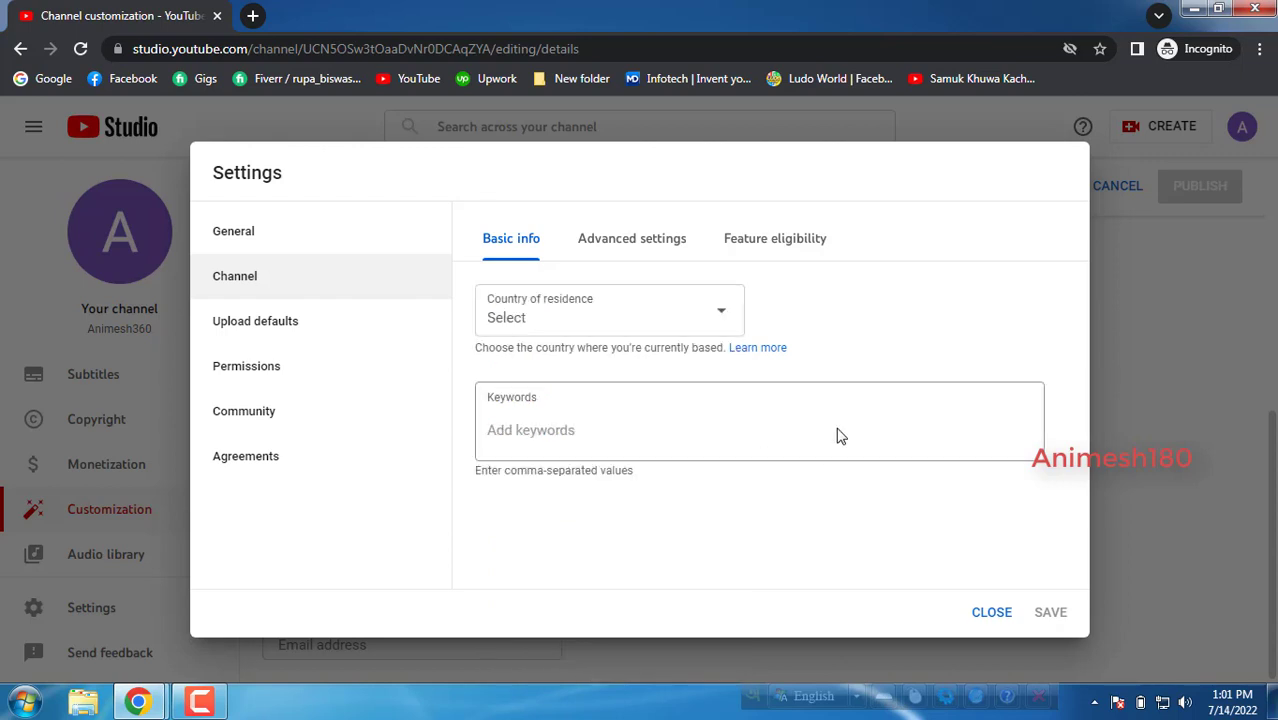
click(552, 425)
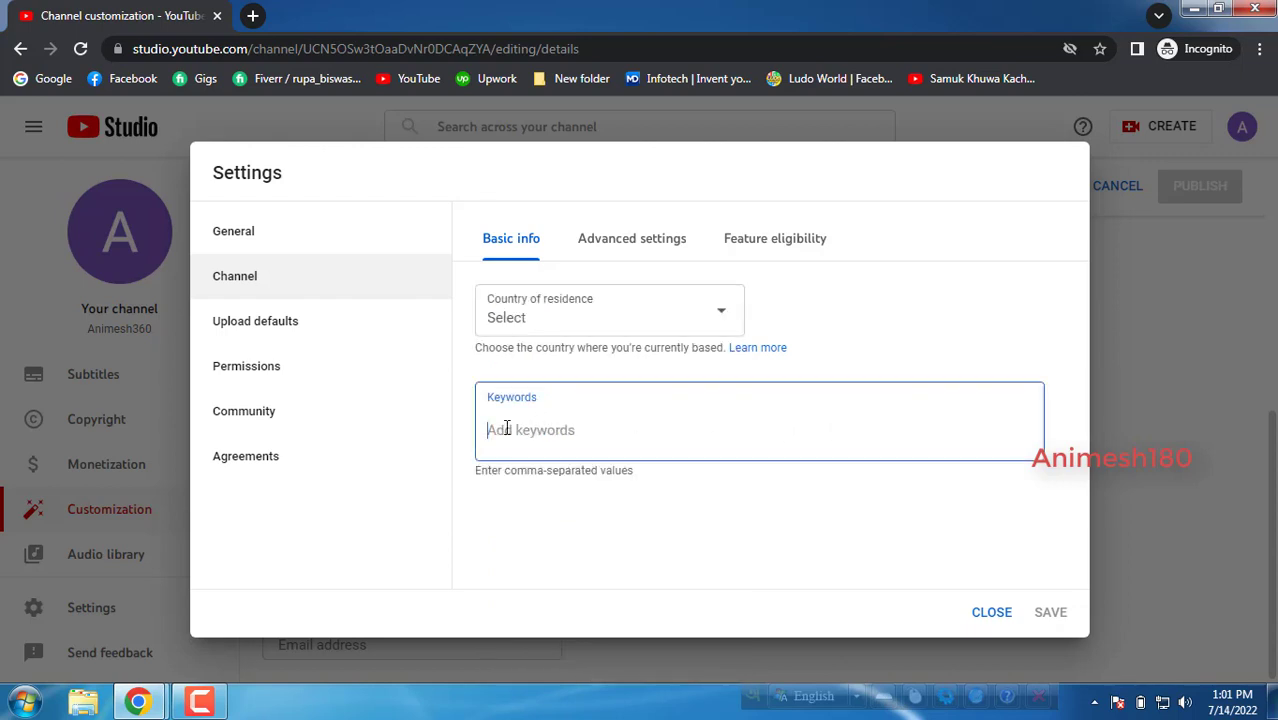
drag(491, 397, 556, 408)
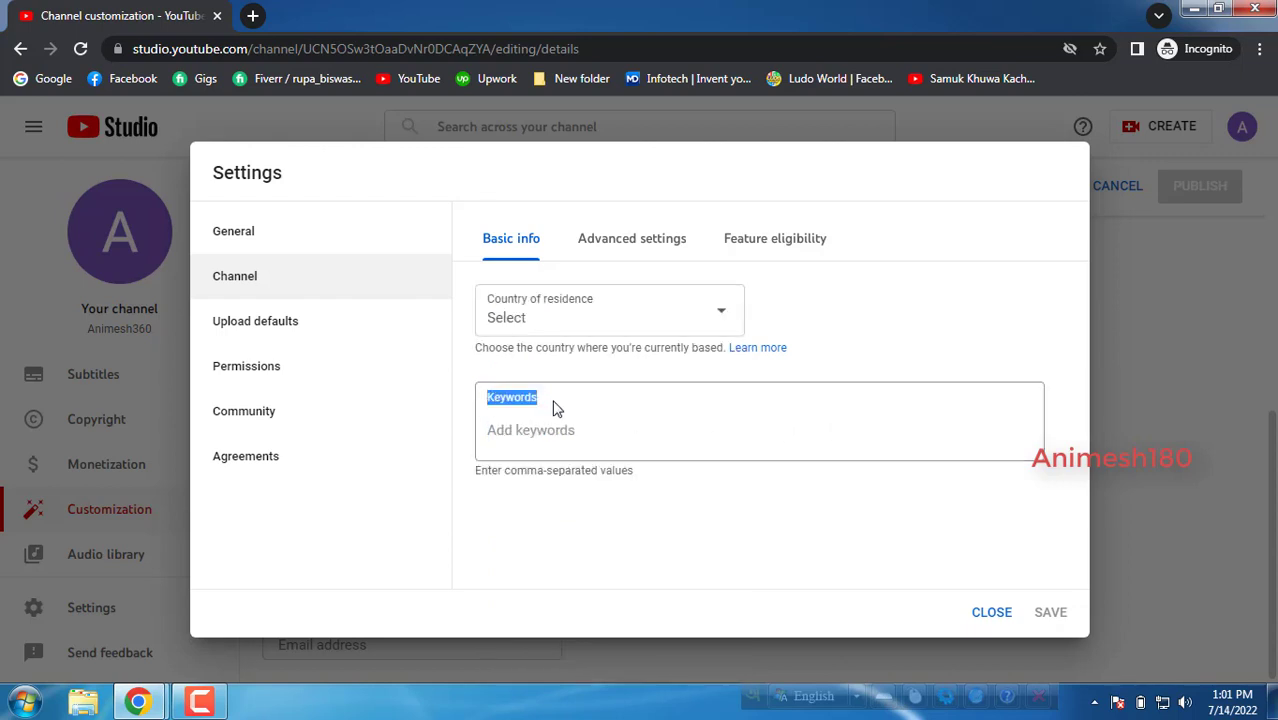
click(532, 437)
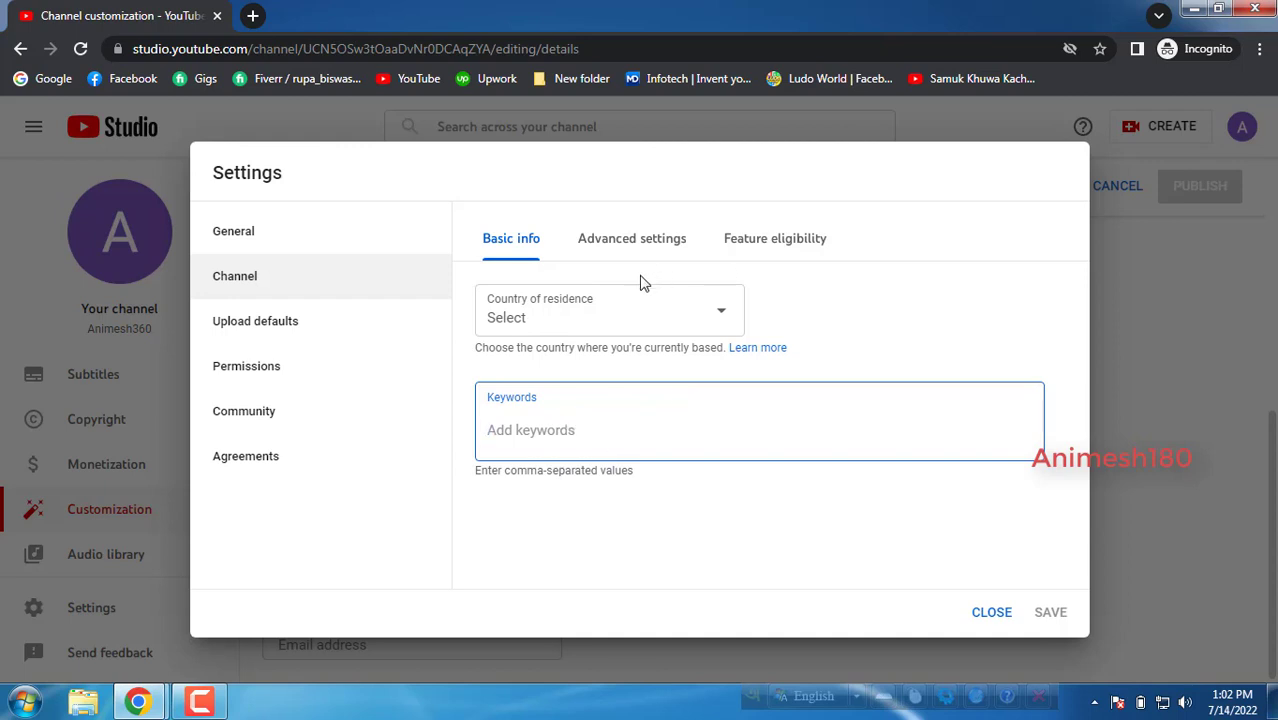
Step: Open the channel's Advanced settings and read the Audience question about whether the channel is made for kids
click(619, 245)
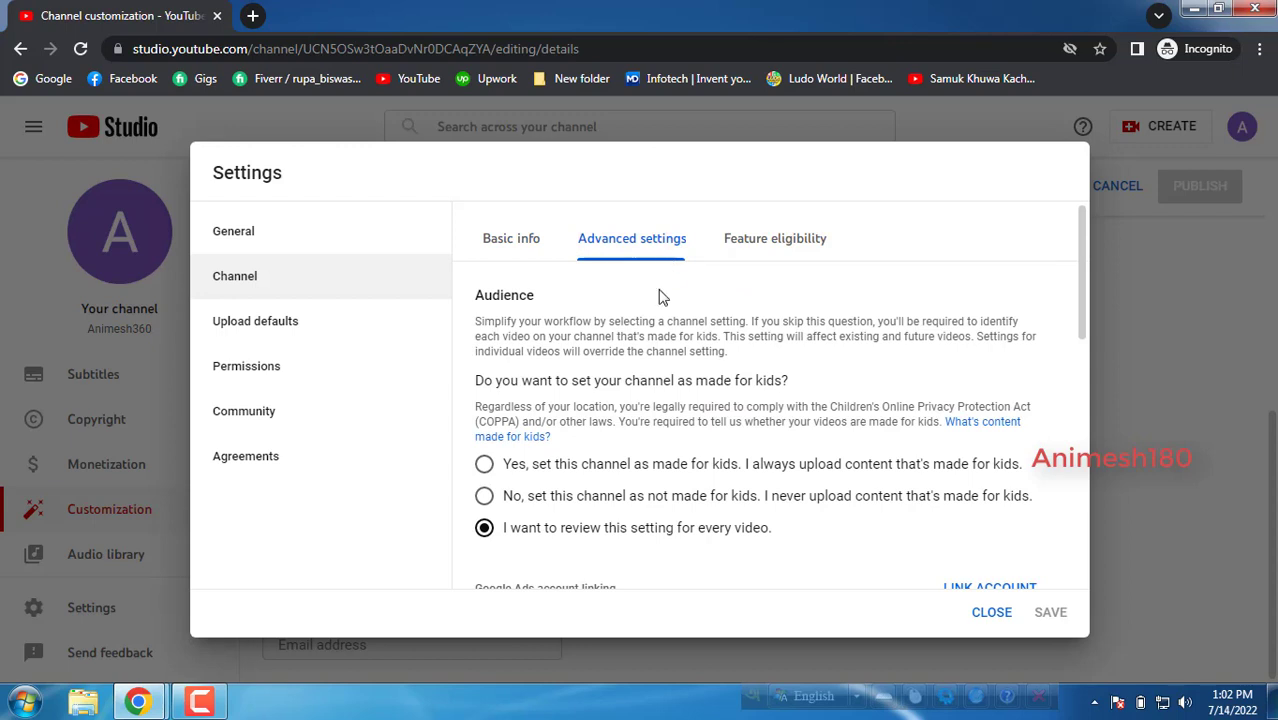
drag(476, 296, 559, 305)
click(565, 308)
drag(474, 381, 806, 389)
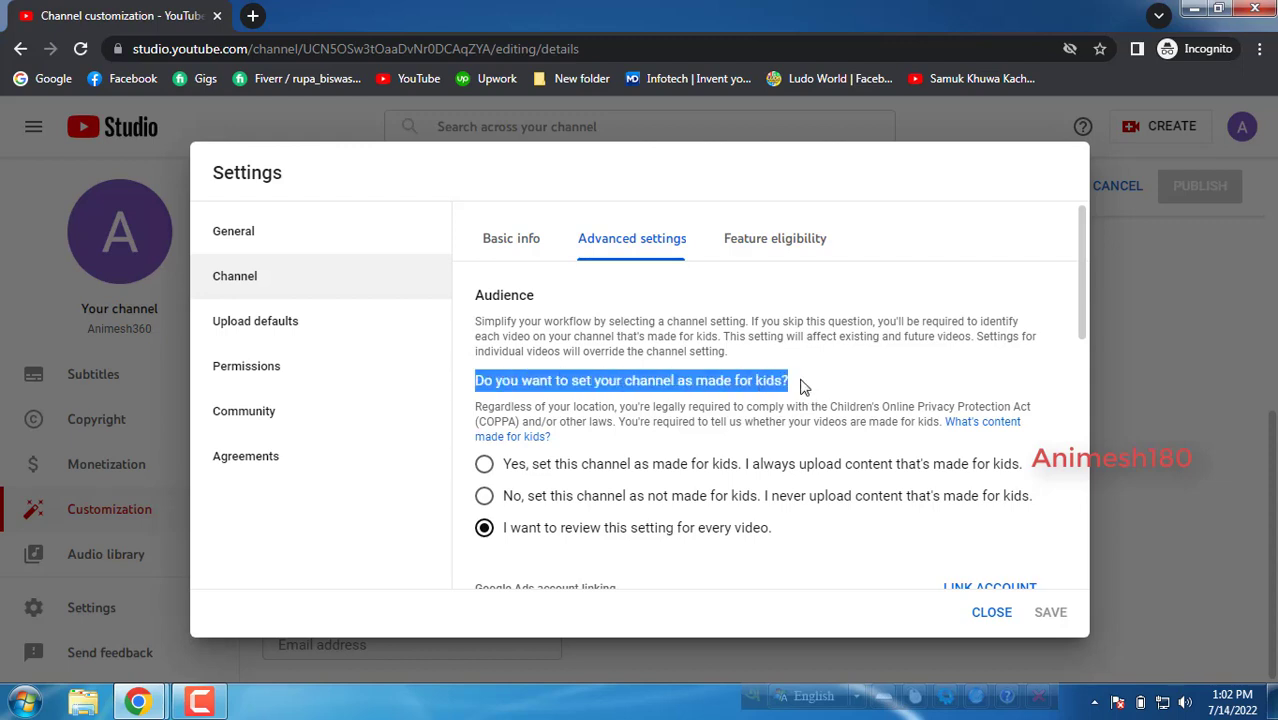
click(802, 385)
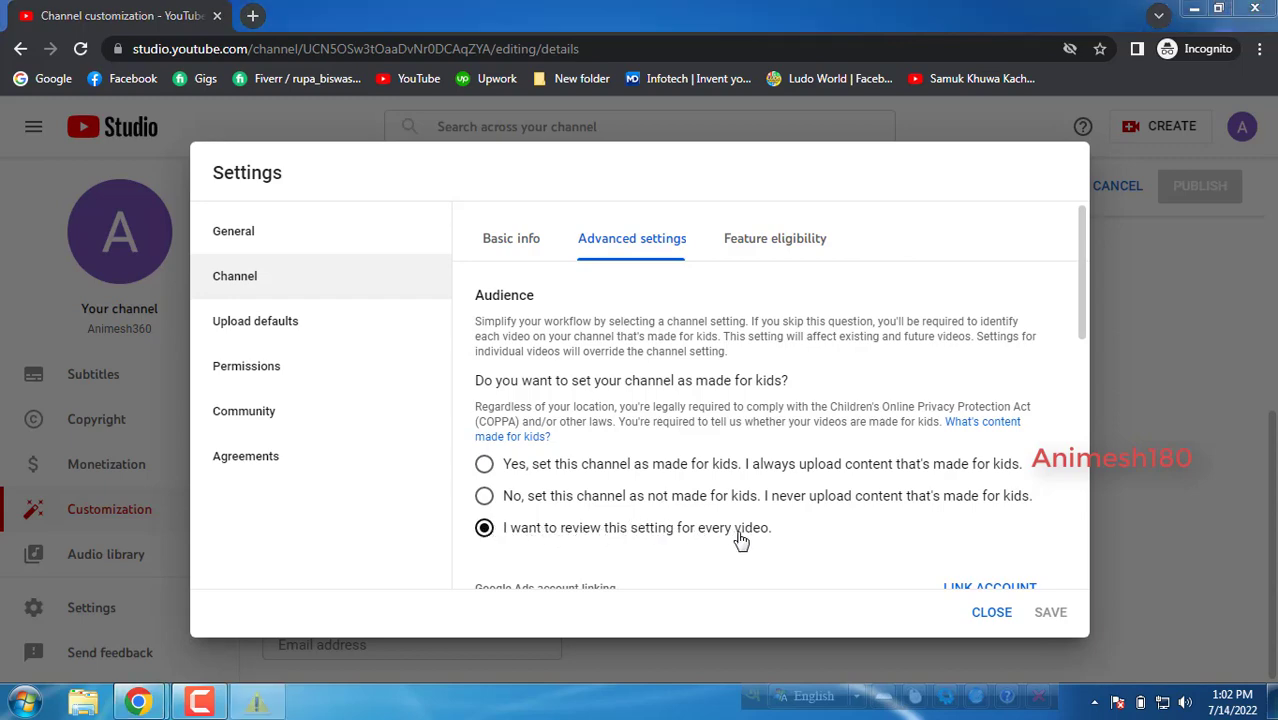
click(857, 159)
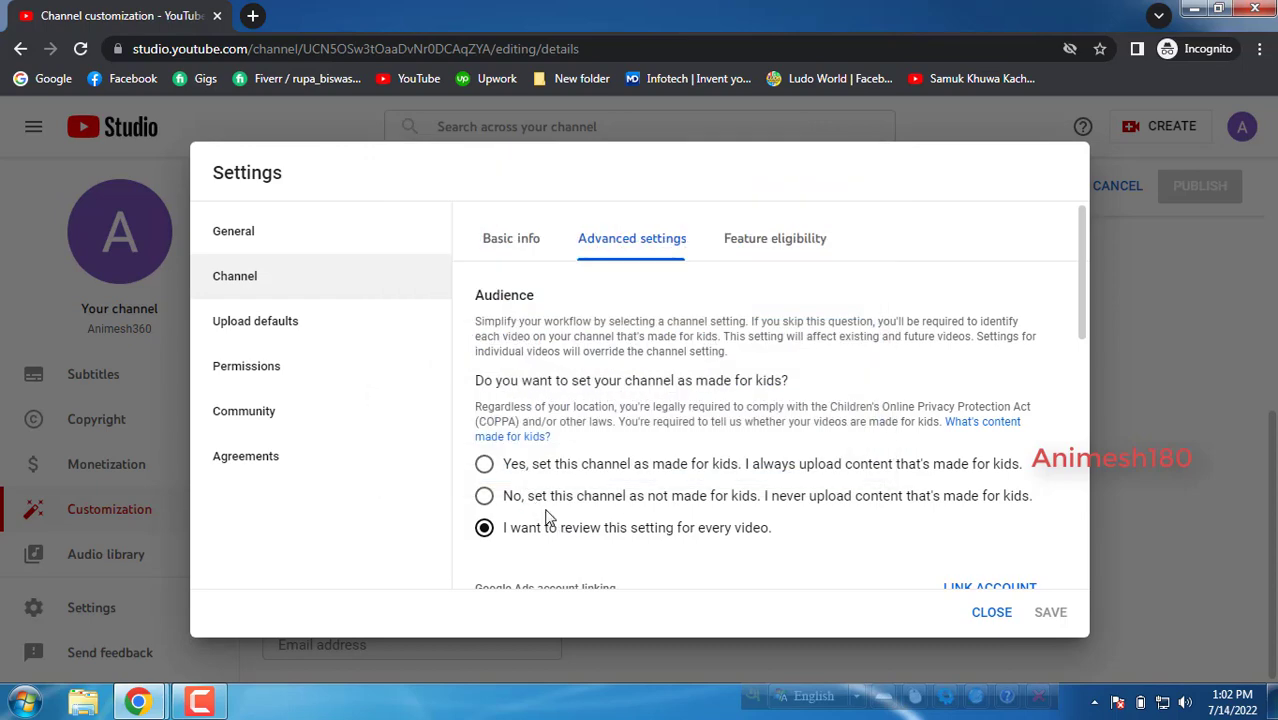
Step: Preview the changes that the made-for-kids option brings, and set the channel as not made for kids
click(485, 467)
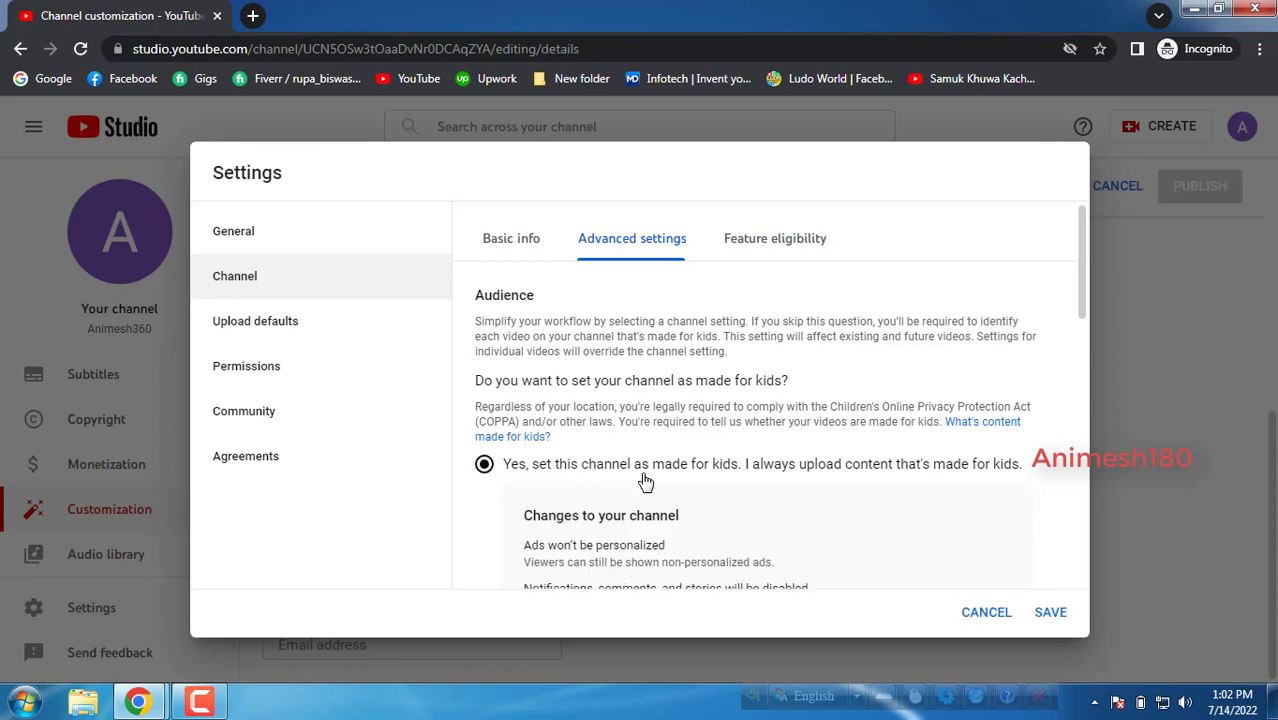
scroll(627, 500, down, 1)
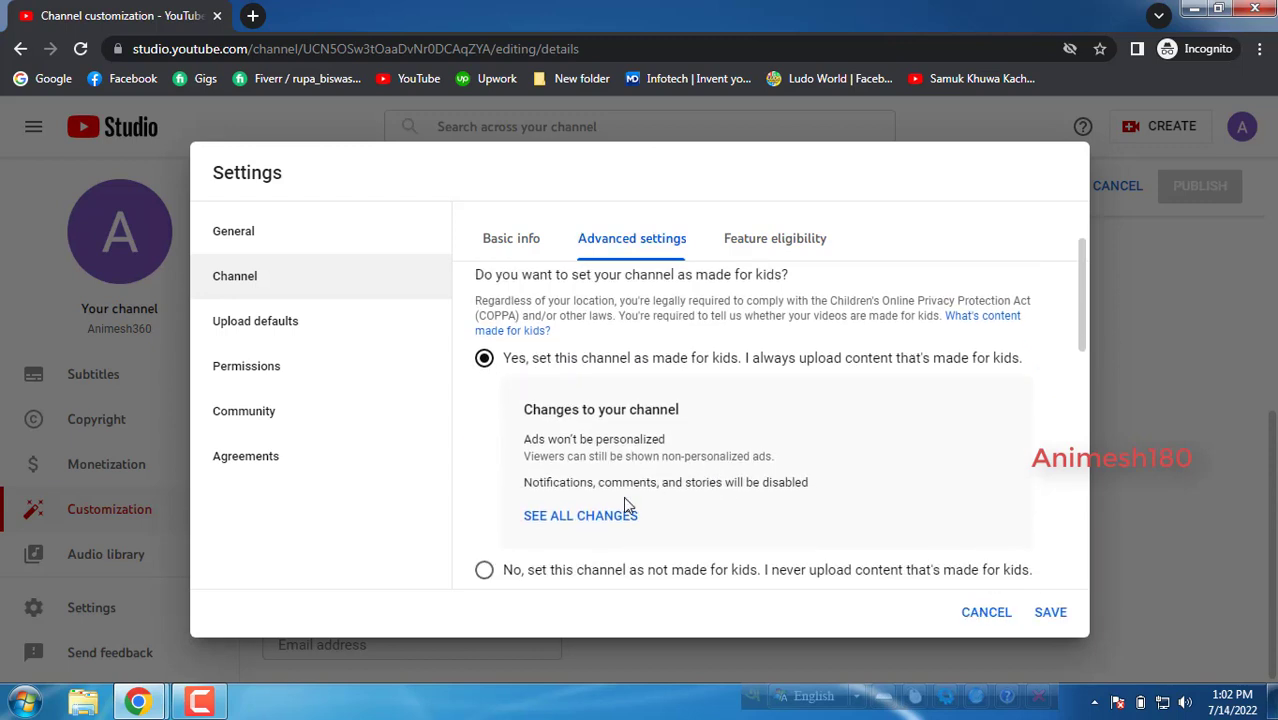
scroll(625, 505, down, 1)
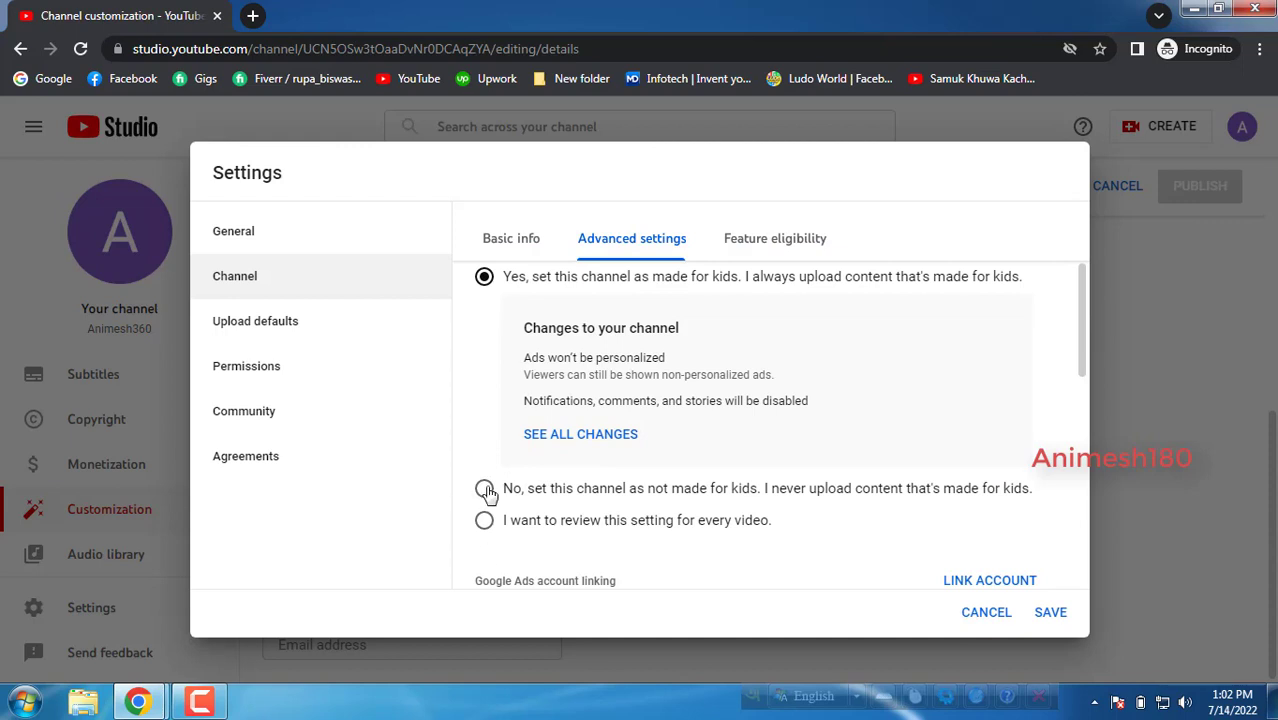
click(485, 490)
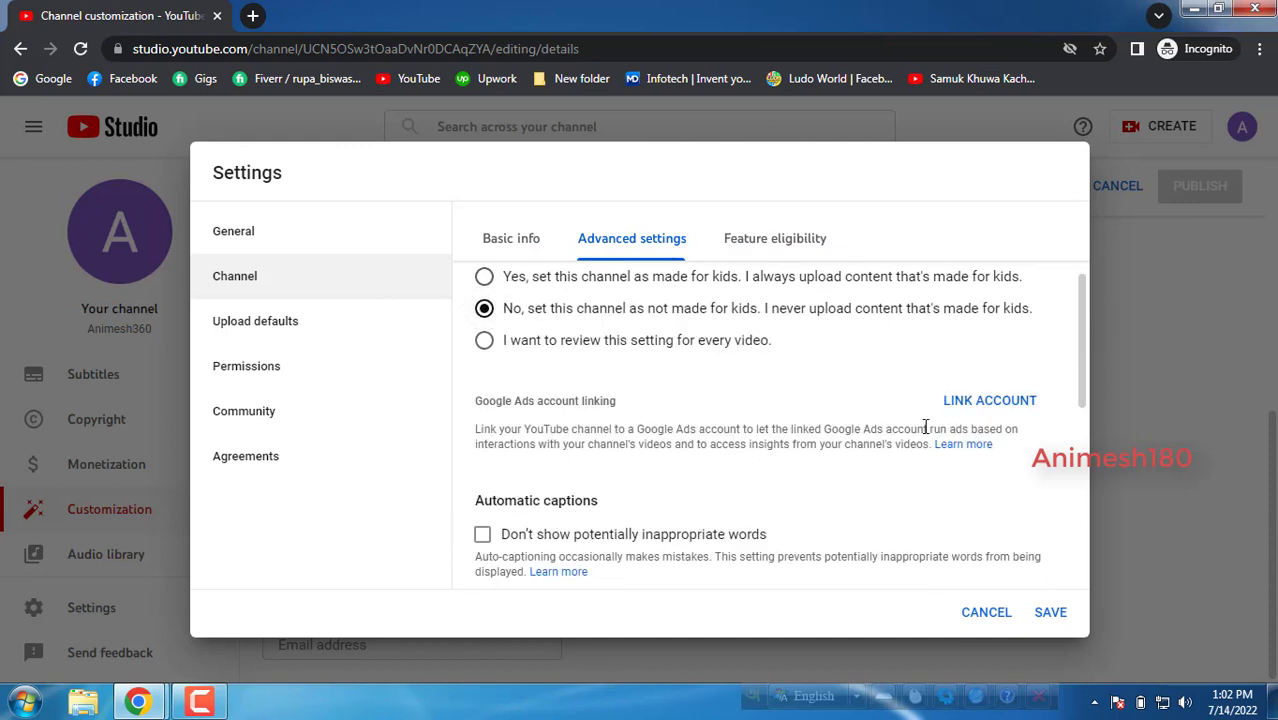
Step: Turn off displaying the number of people subscribed to the channel, and check the remaining advertisement, clips and other settings
scroll(628, 514, down, 2)
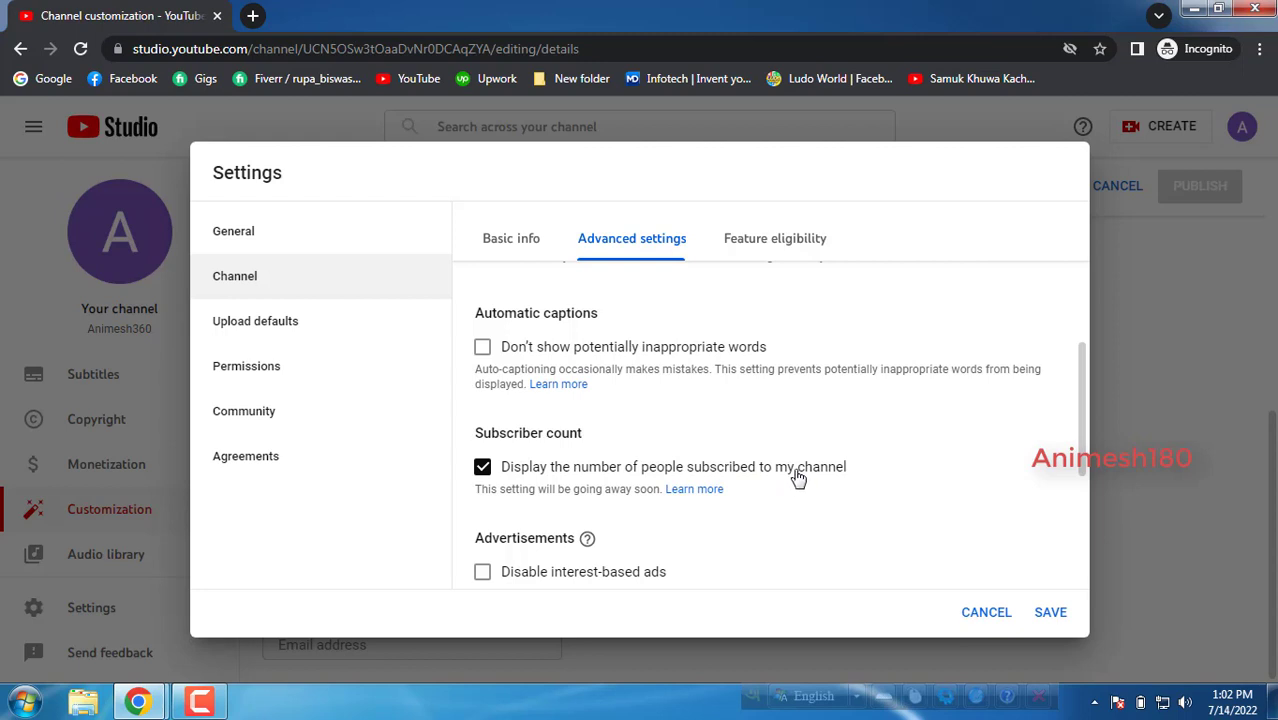
click(482, 470)
click(482, 468)
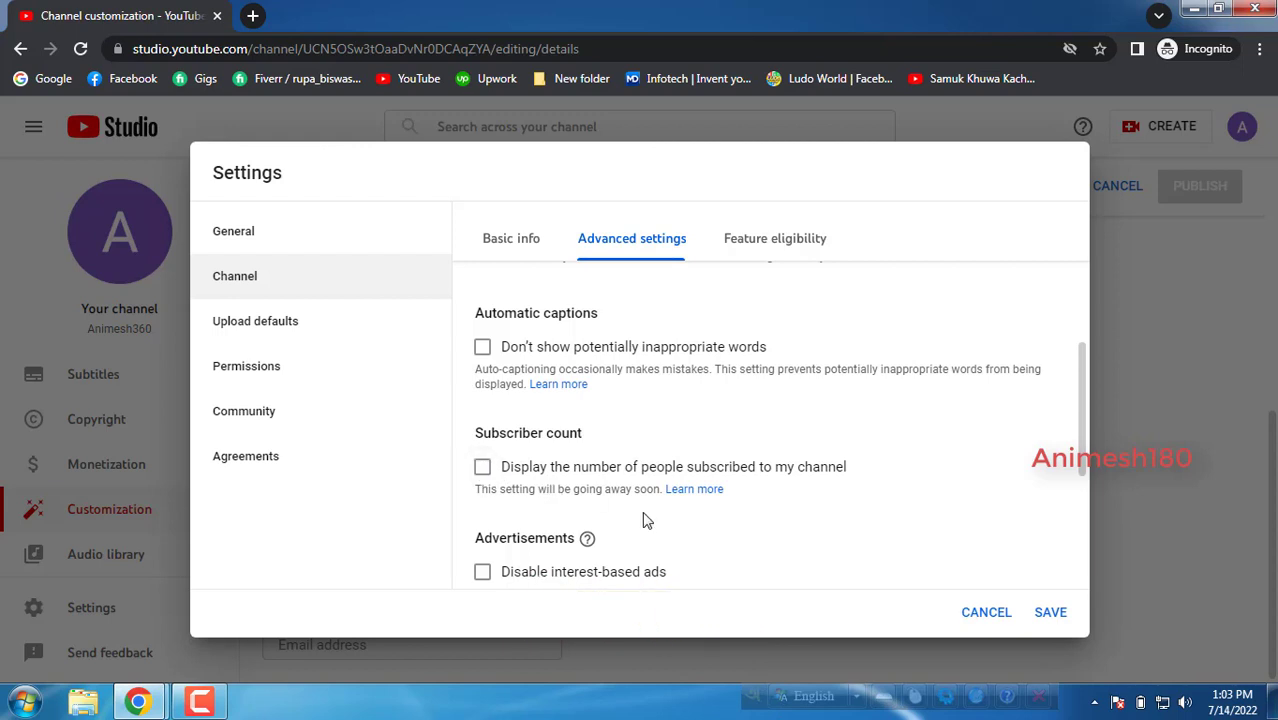
scroll(645, 520, down, 3)
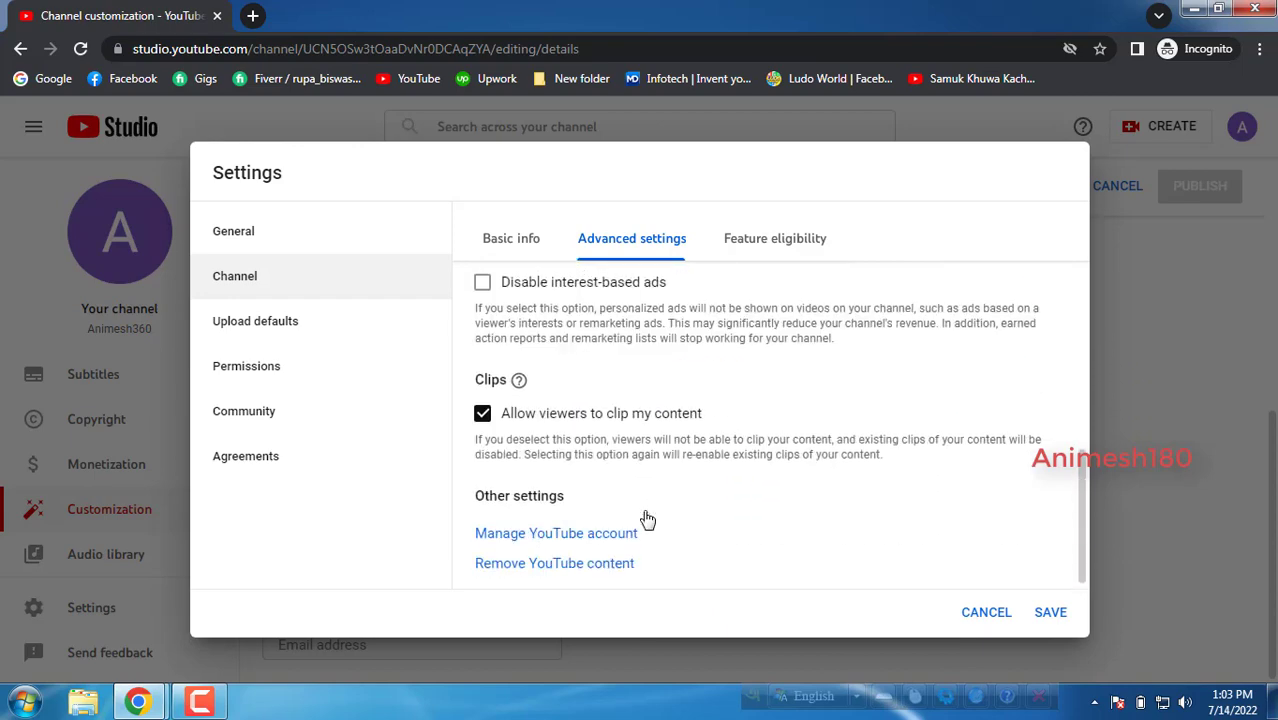
Step: Review the channel's Feature eligibility, expanding the default features and the features that require phone verification to check their status and requirements
scroll(660, 450, up, 6)
click(748, 252)
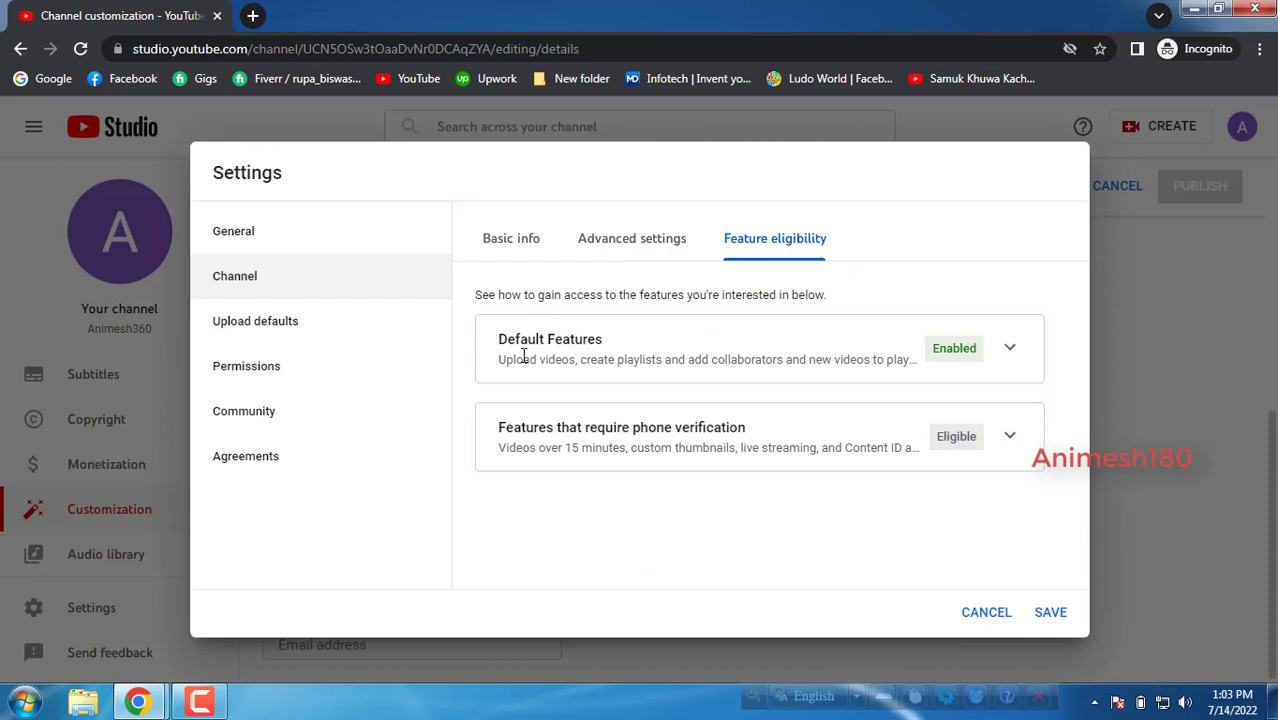
click(1007, 350)
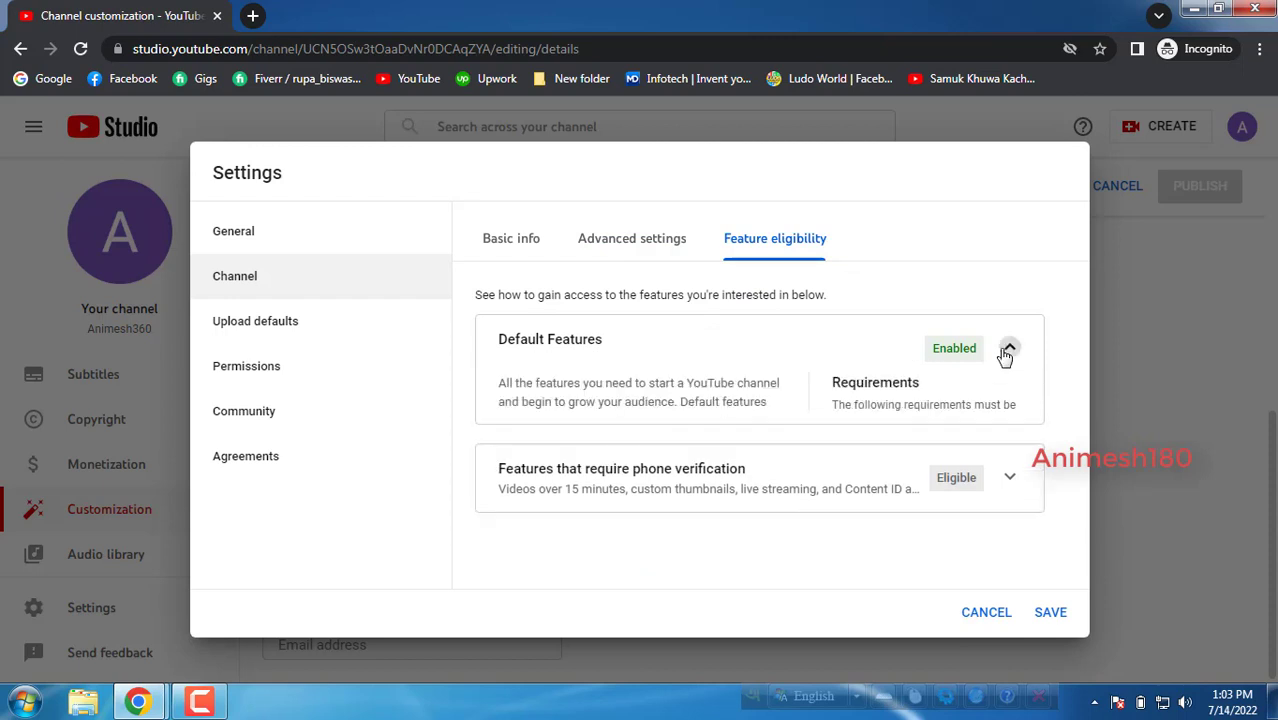
click(1007, 350)
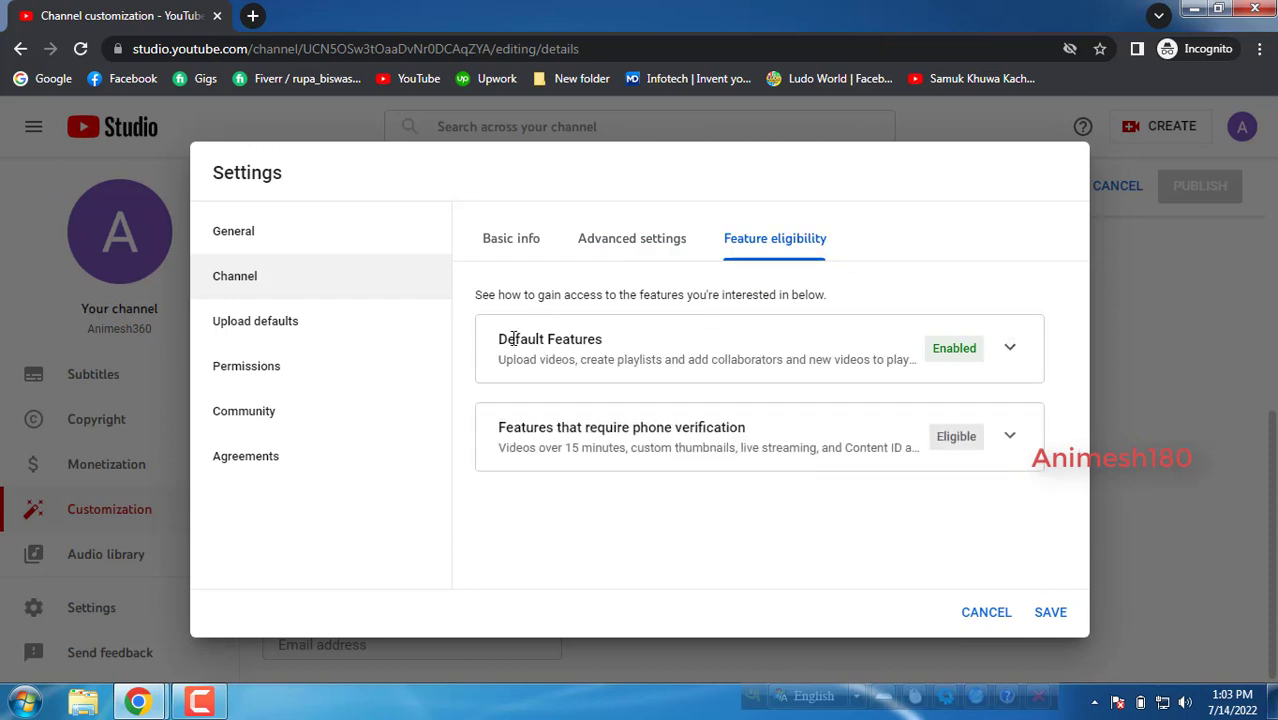
drag(499, 339, 612, 360)
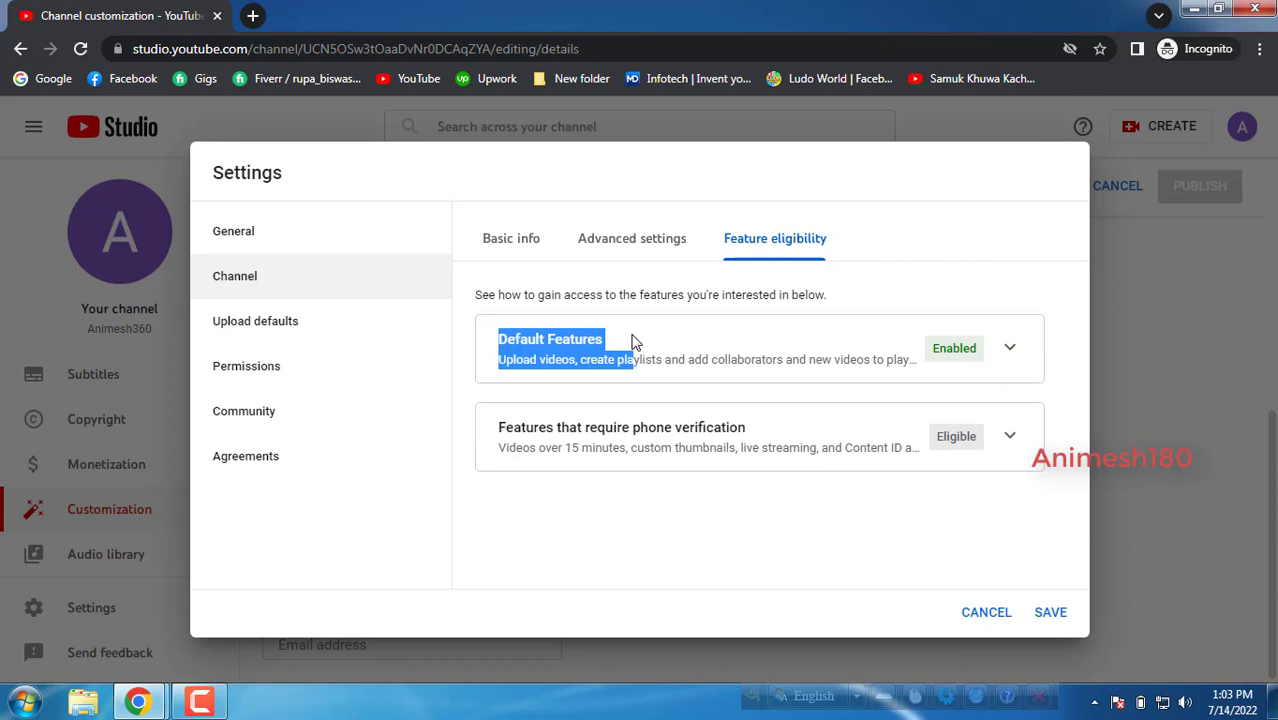
click(806, 361)
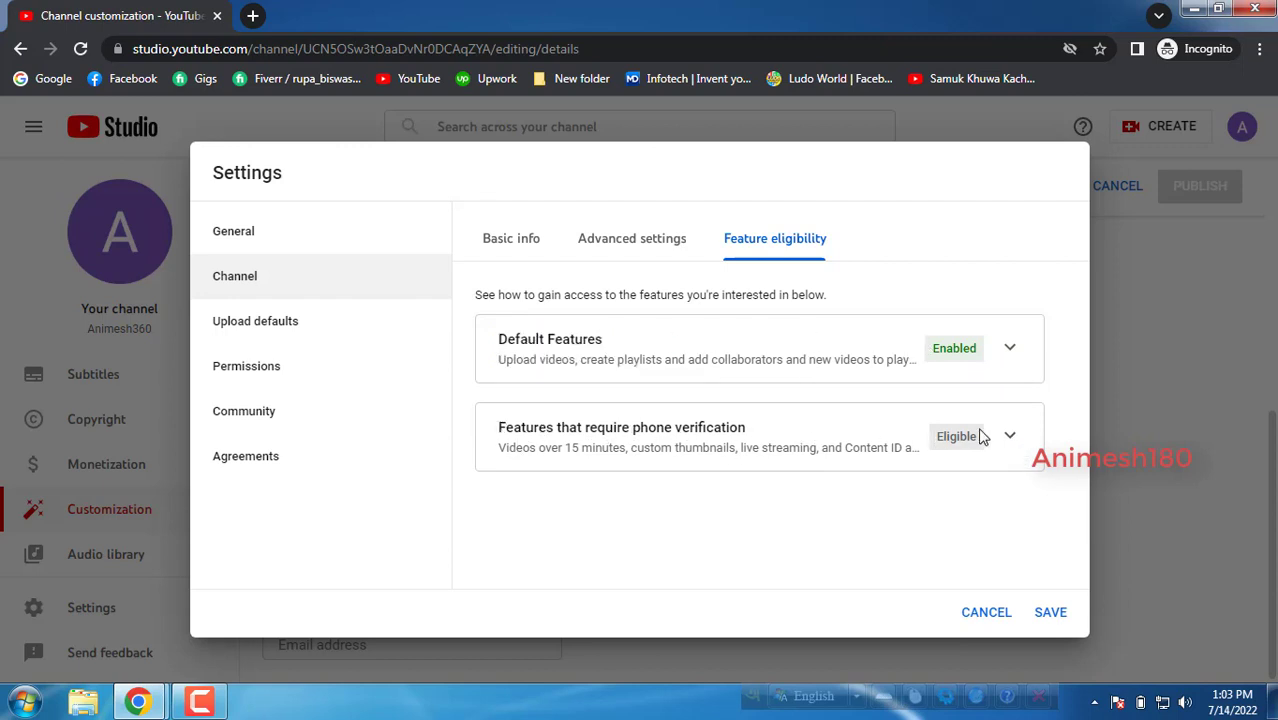
click(1009, 438)
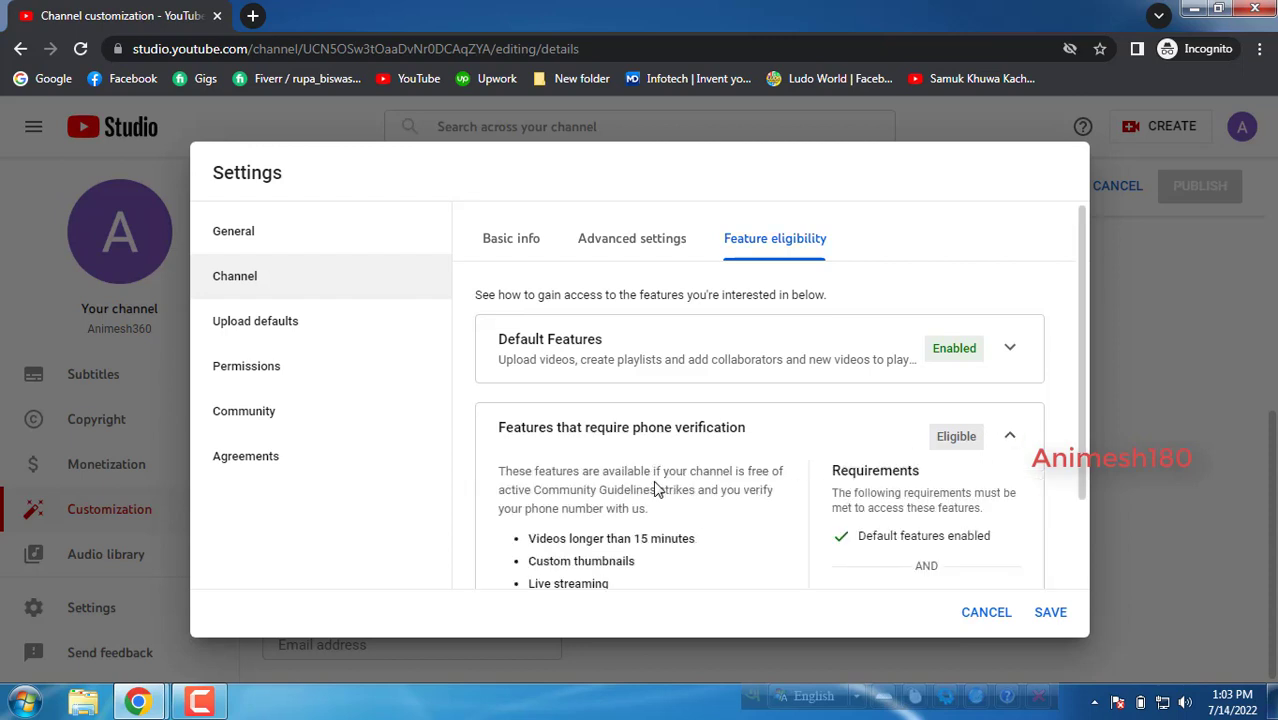
drag(935, 444, 1003, 437)
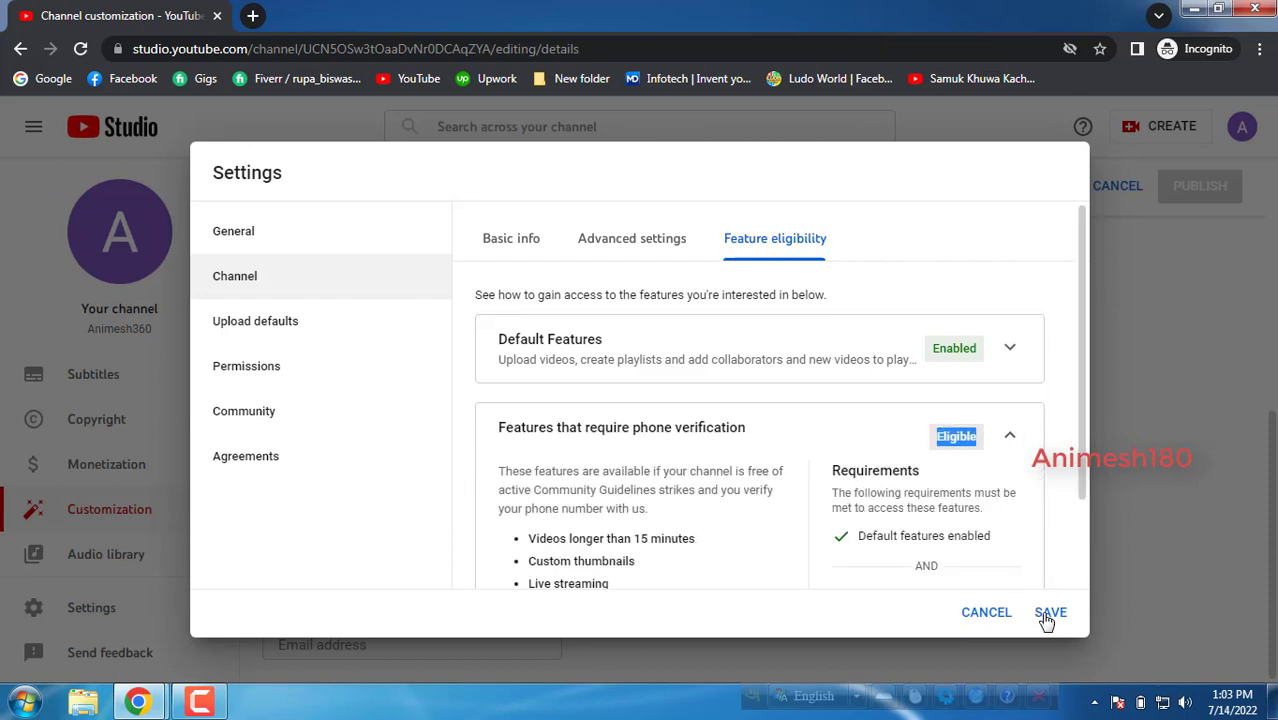
Step: Open the Upload defaults and inspect the default video title and description fields, leaving both empty
click(283, 333)
click(283, 333)
click(566, 321)
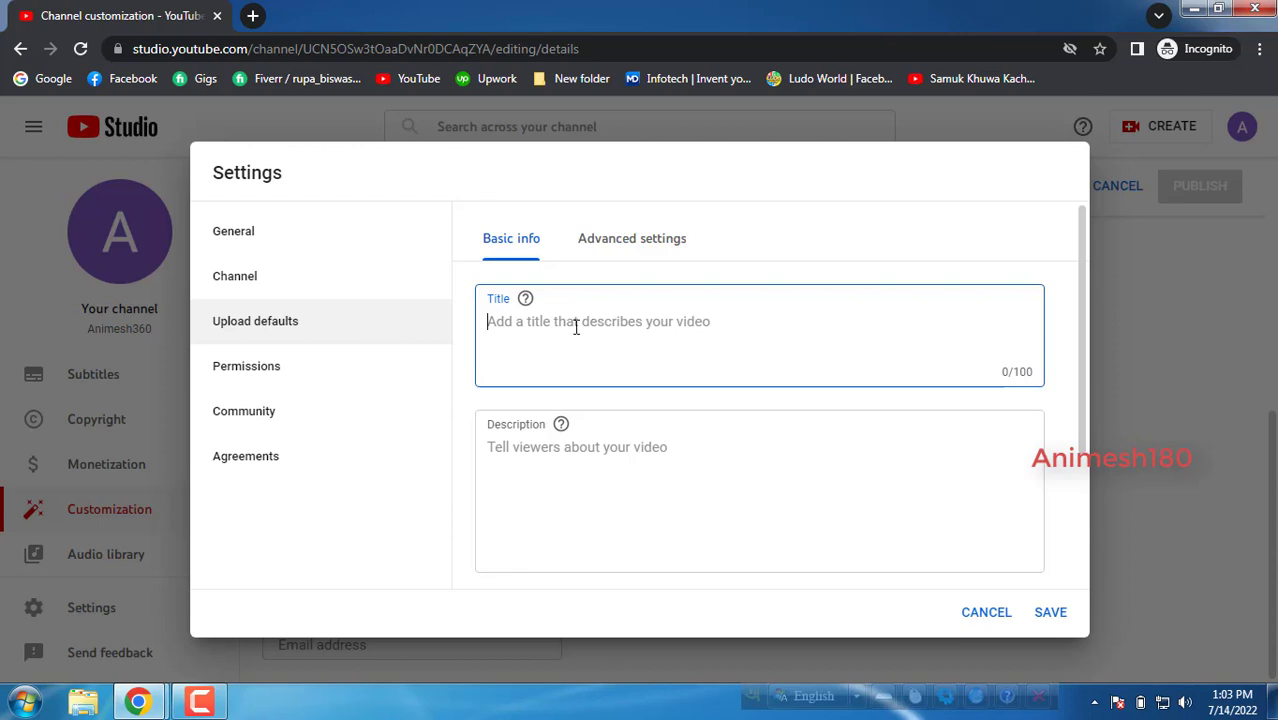
click(575, 454)
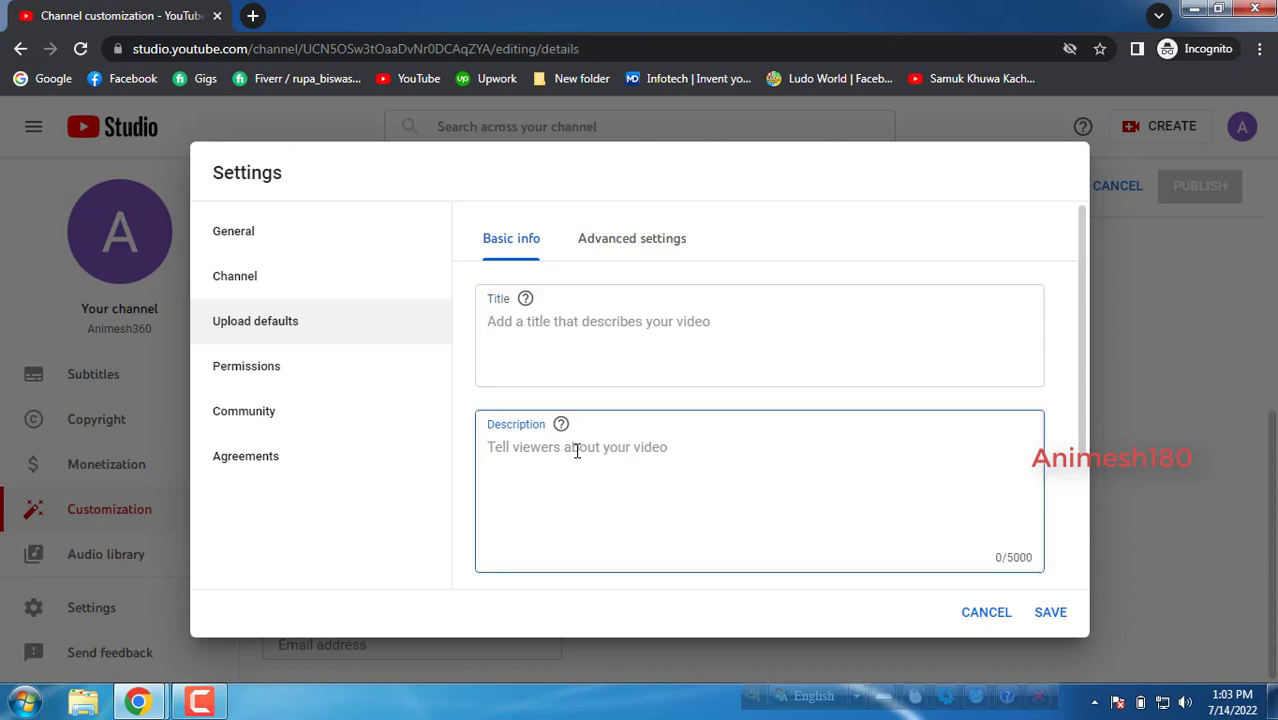
click(722, 345)
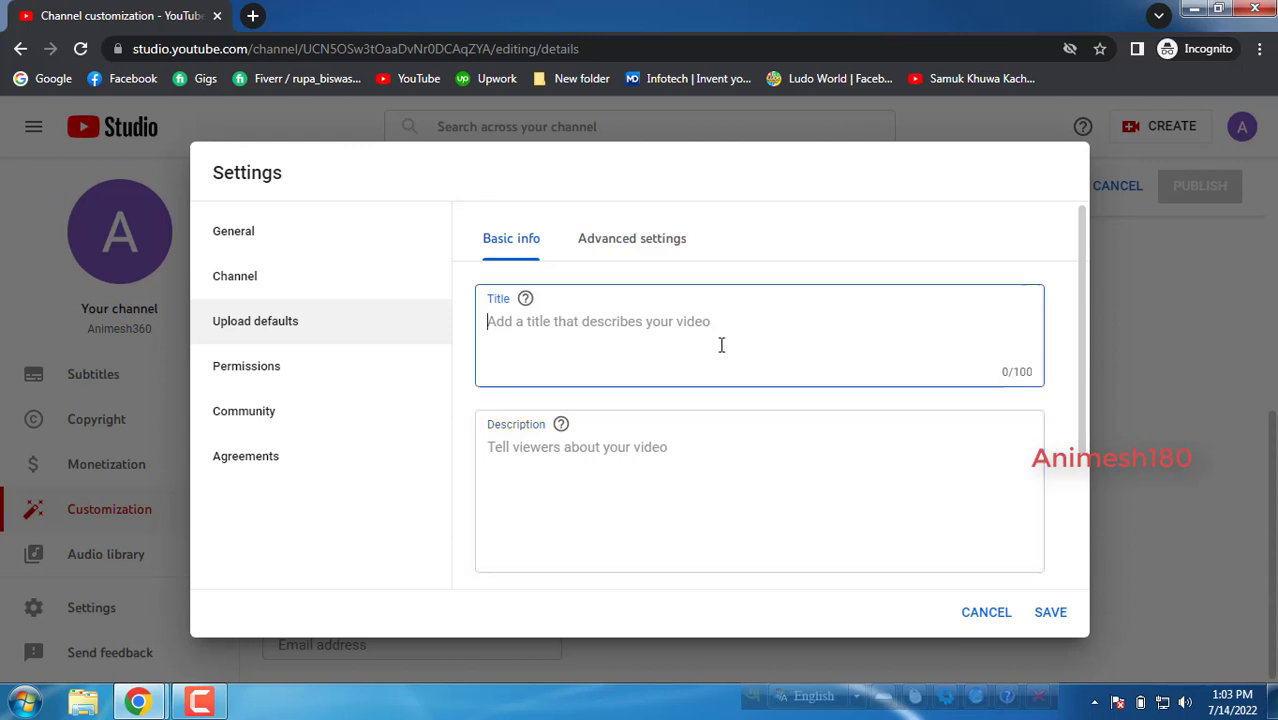
click(542, 447)
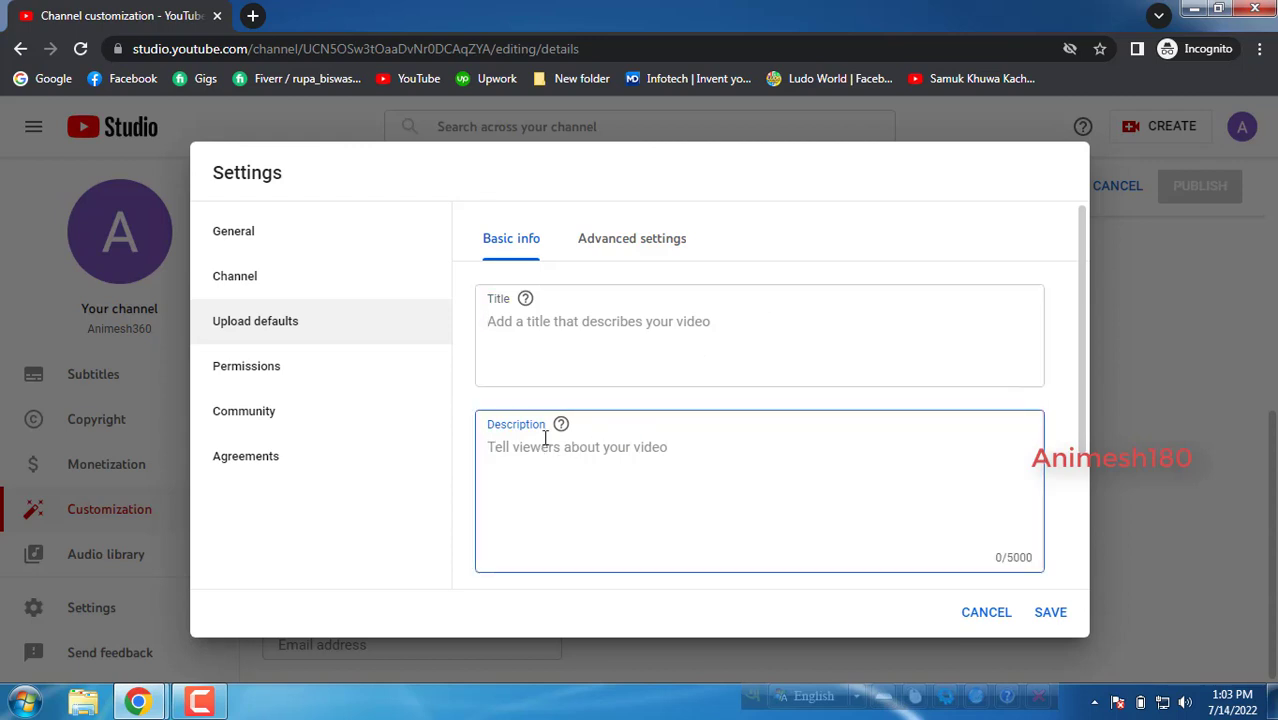
click(590, 345)
click(581, 445)
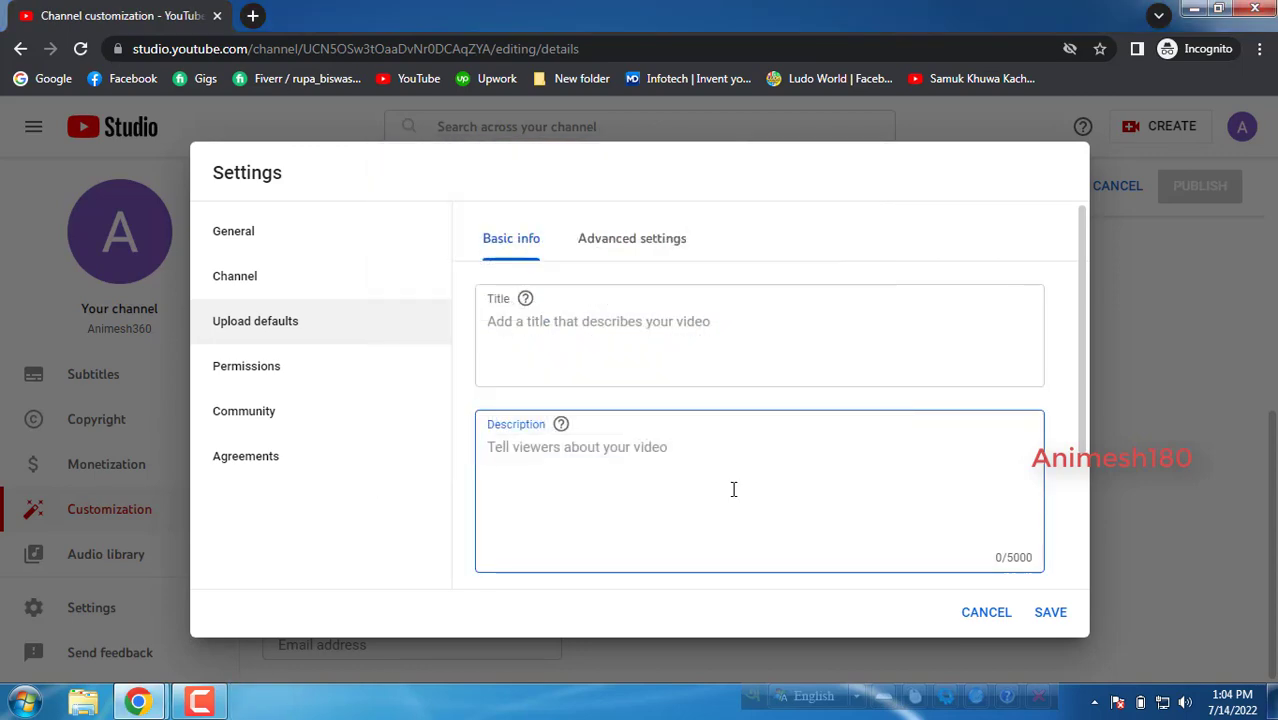
Step: Set the default upload visibility to Public and inspect the default tags field, leaving it empty
scroll(704, 470, down, 1)
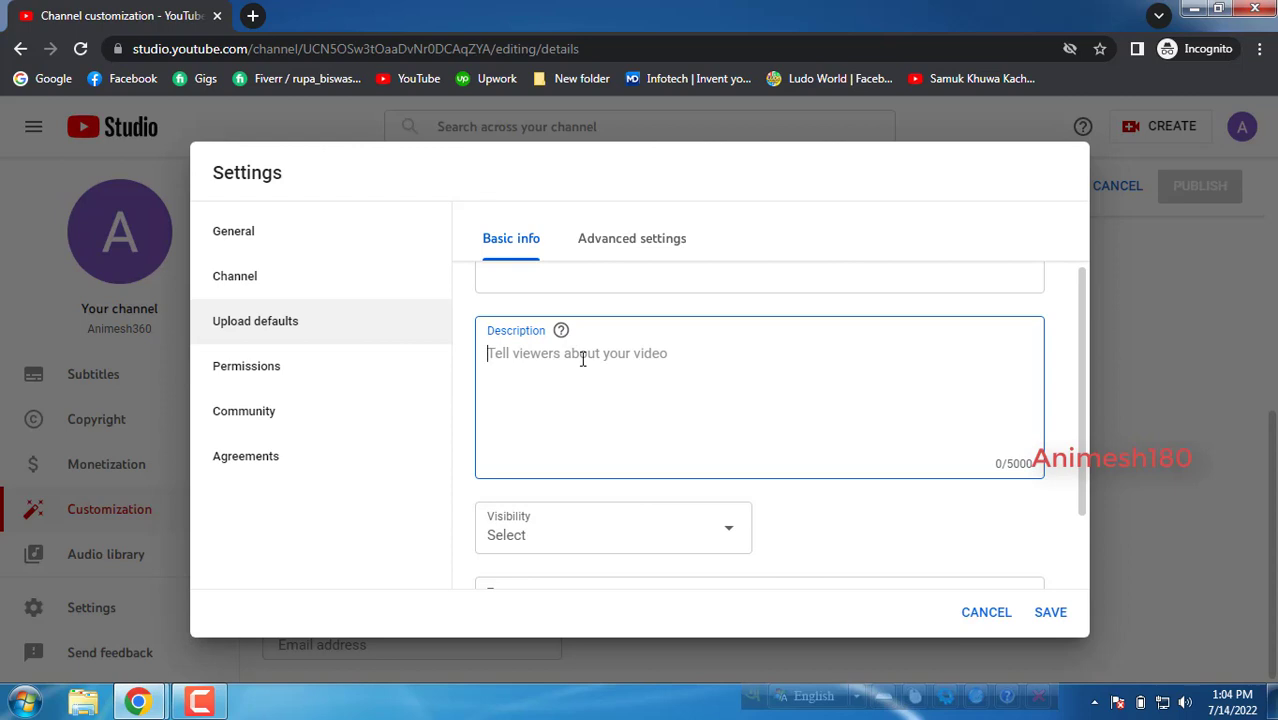
scroll(619, 397, down, 1)
click(533, 428)
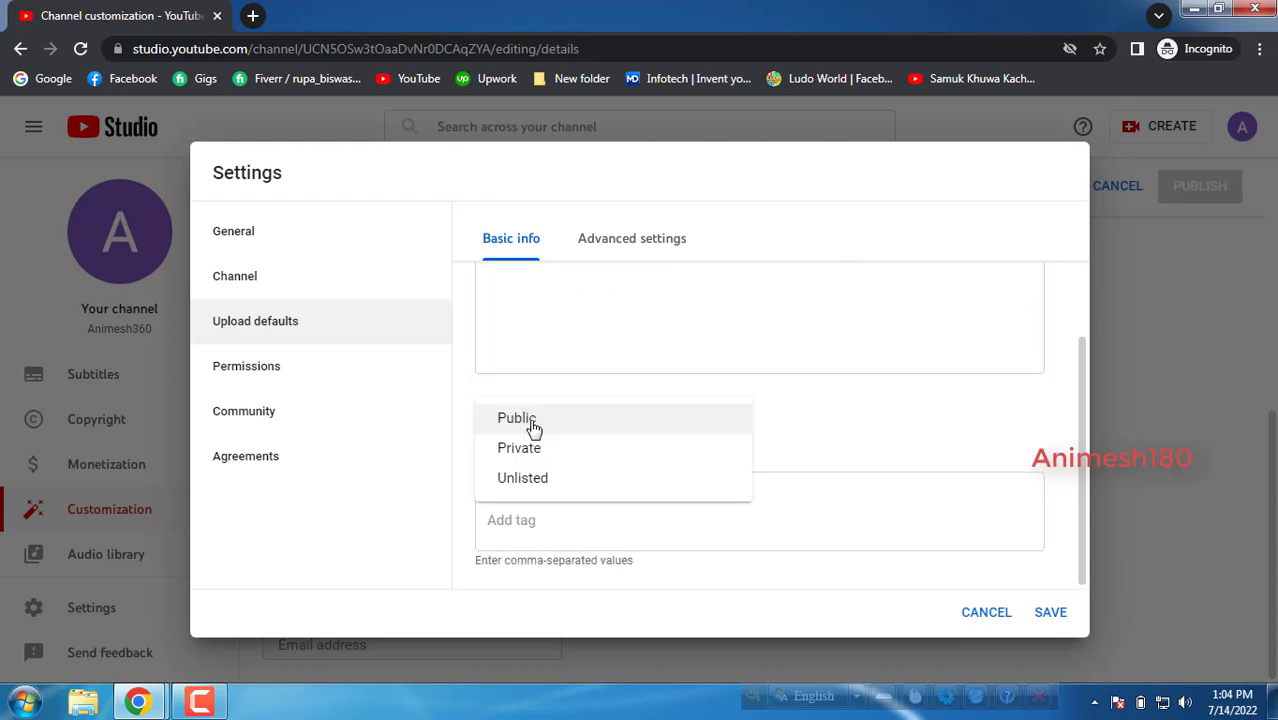
click(533, 422)
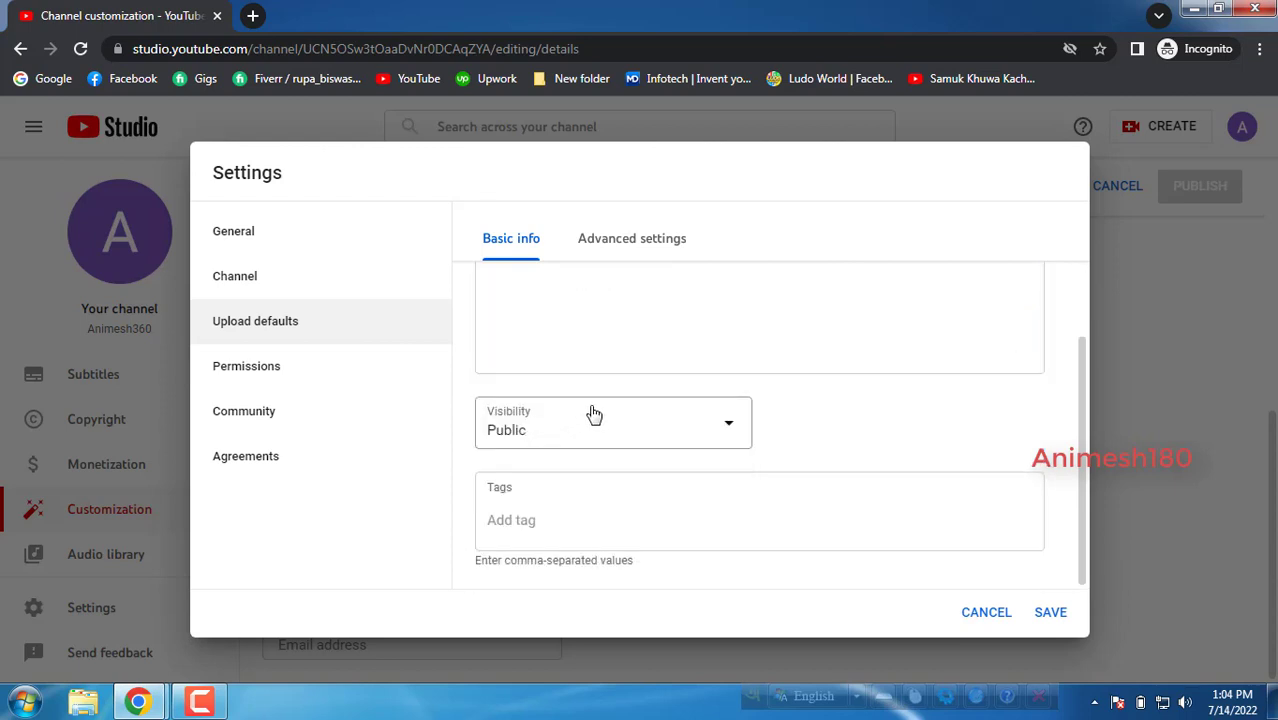
click(556, 500)
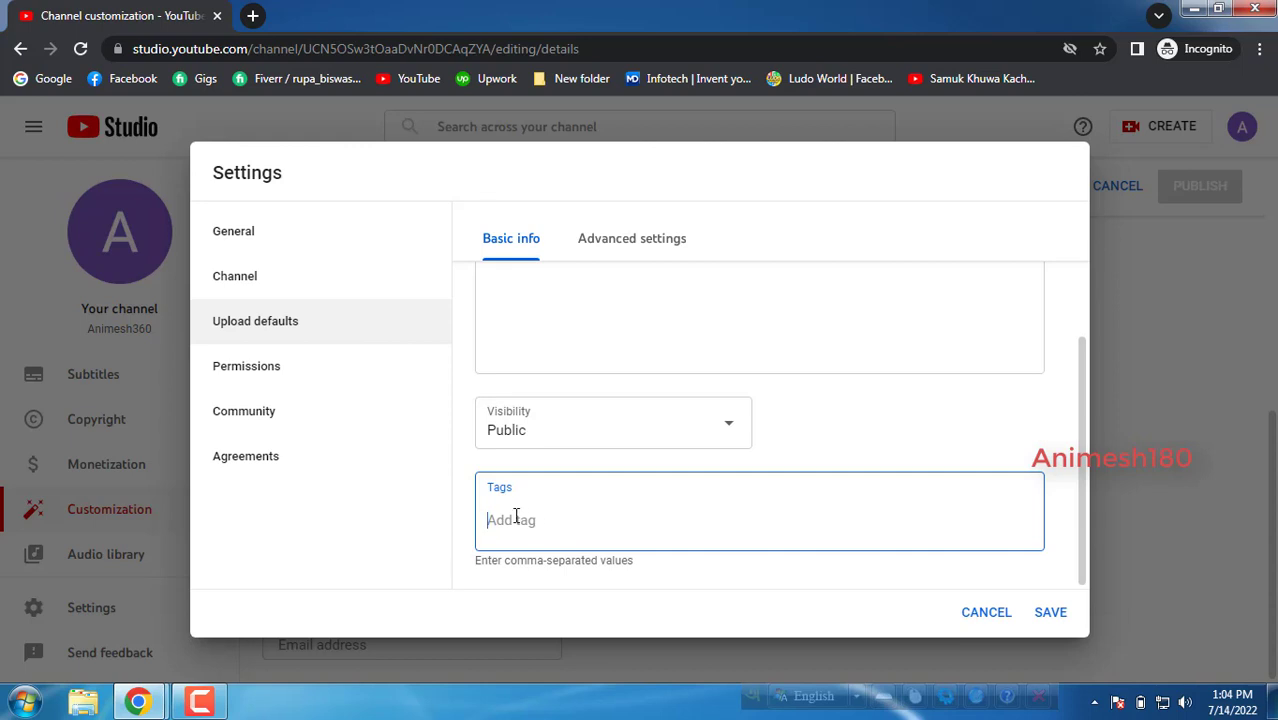
drag(489, 488, 522, 494)
click(536, 514)
Step: In the advanced upload defaults, check the license options, keeping Standard YouTube License, and set the category to People & Blogs
click(644, 251)
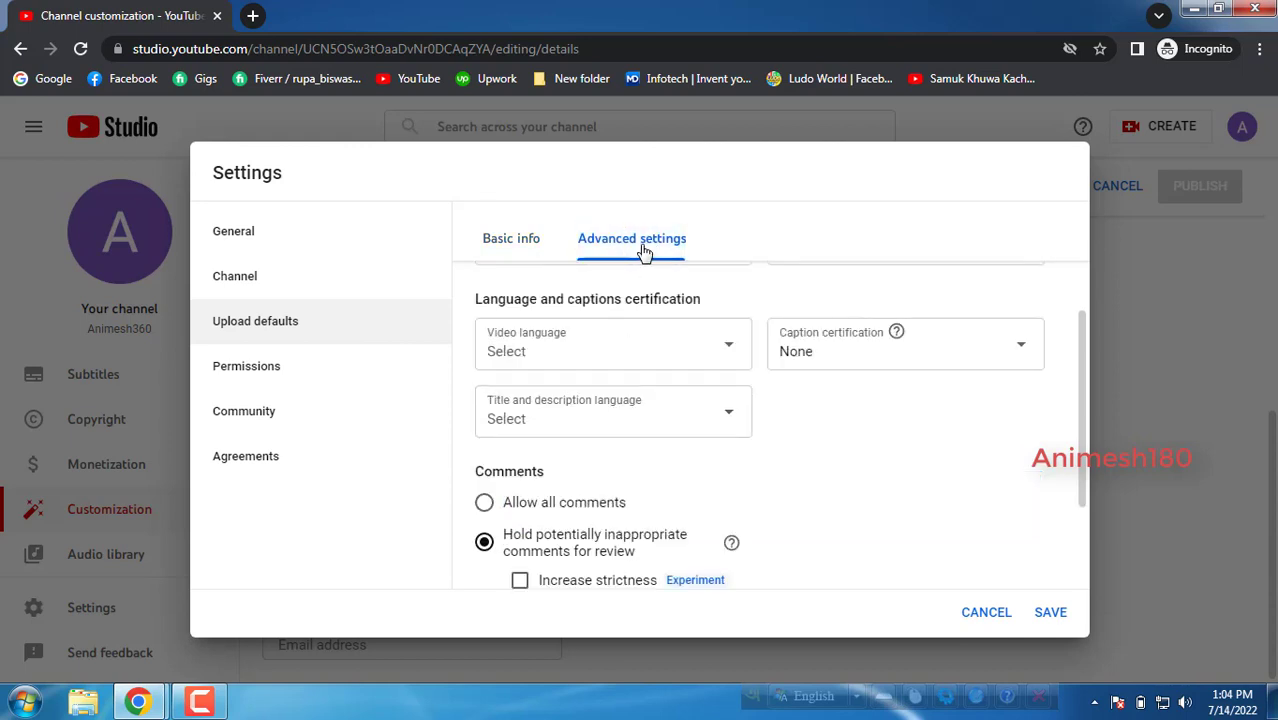
scroll(585, 332, up, 1)
scroll(585, 332, up, 2)
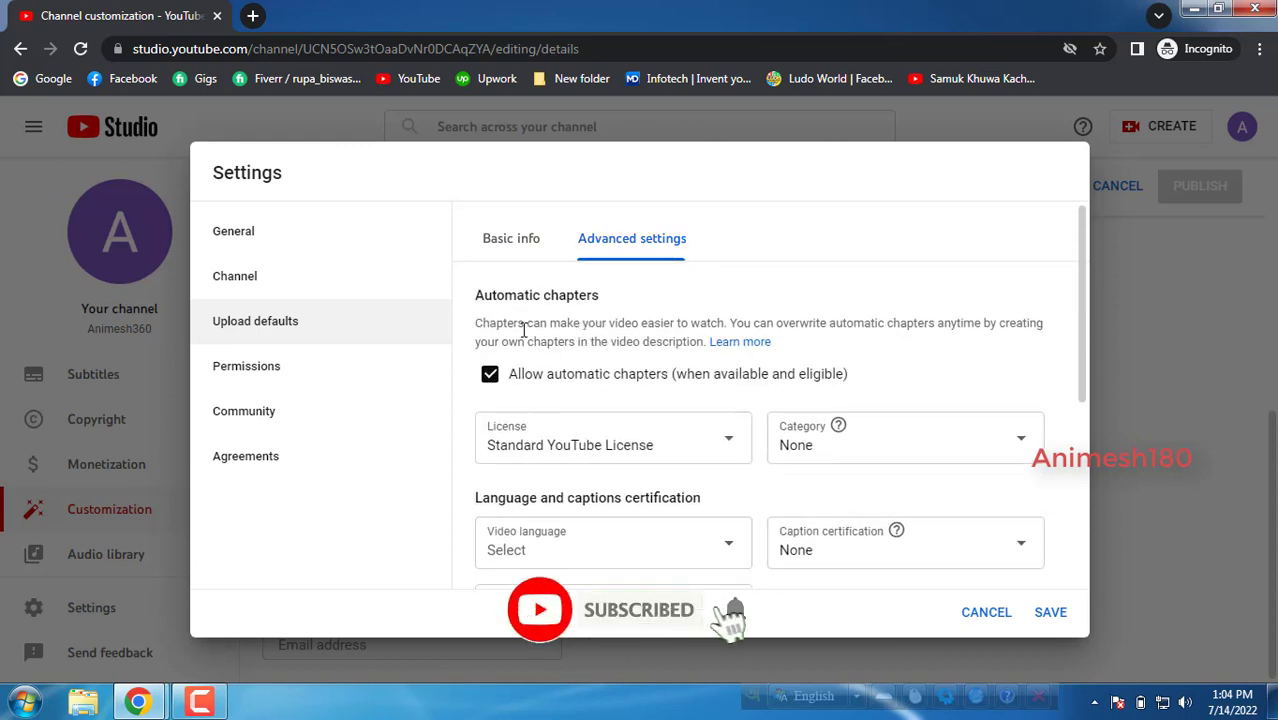
click(701, 447)
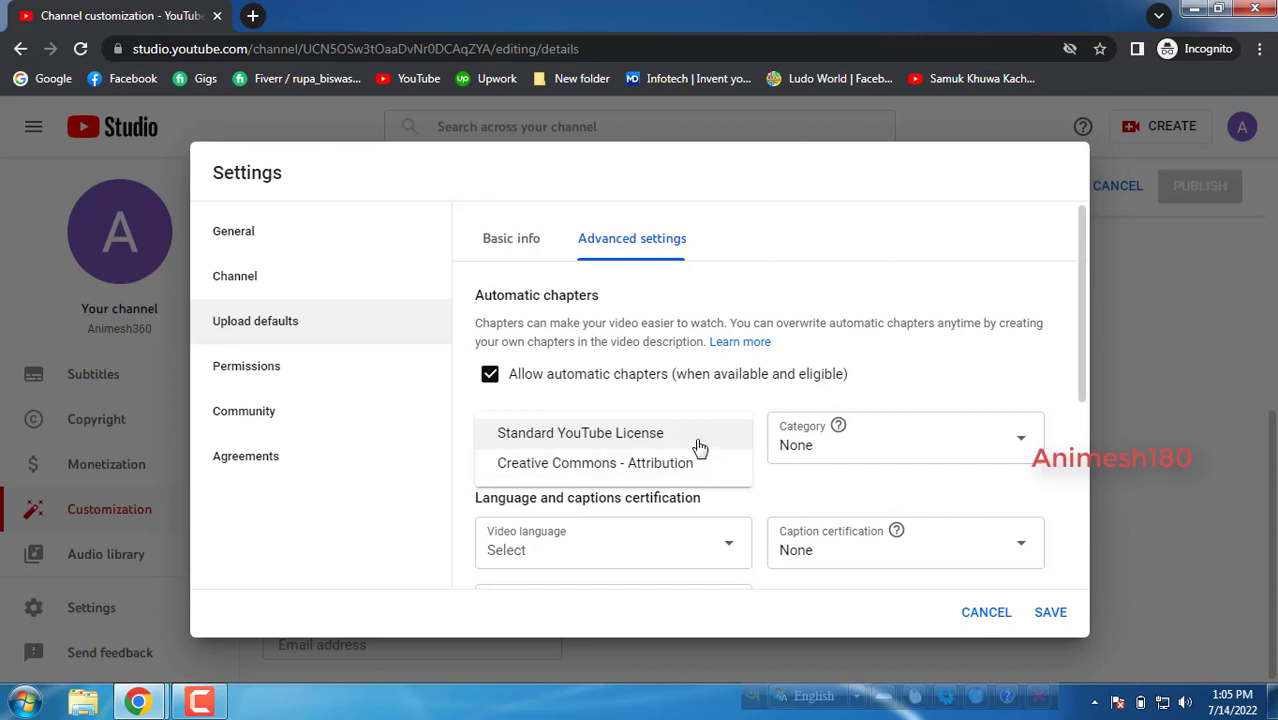
click(645, 503)
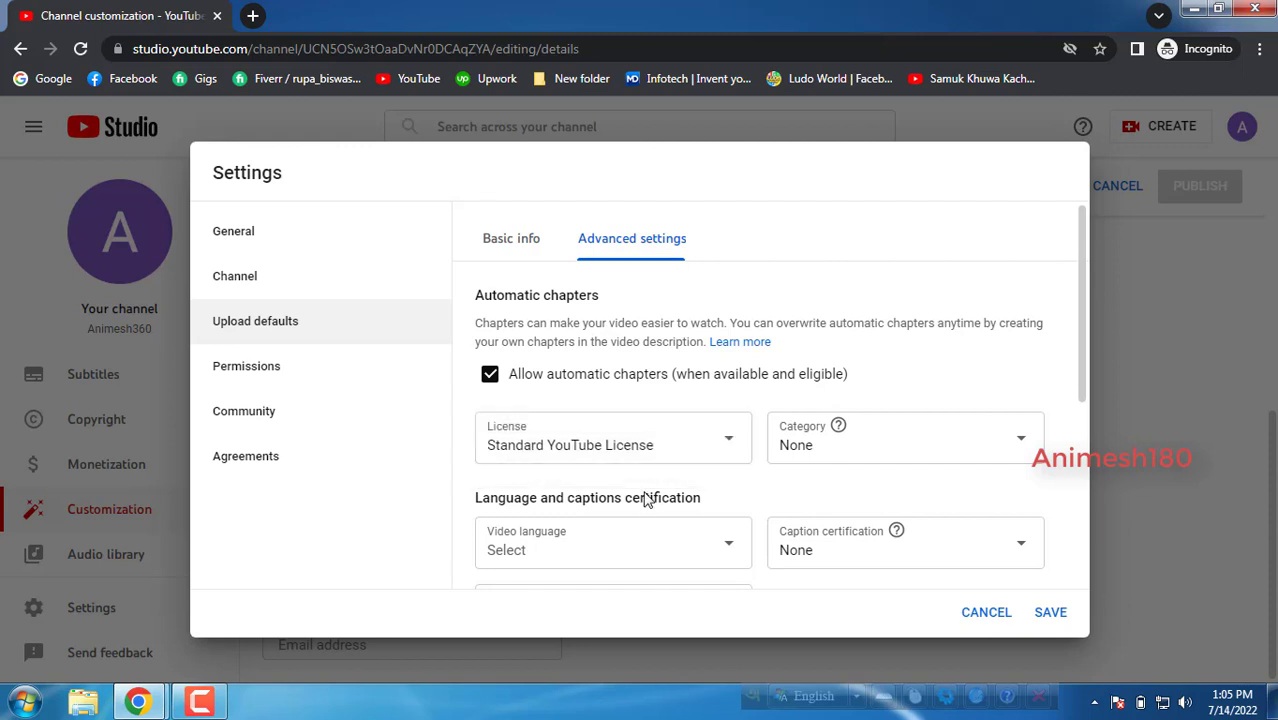
click(808, 449)
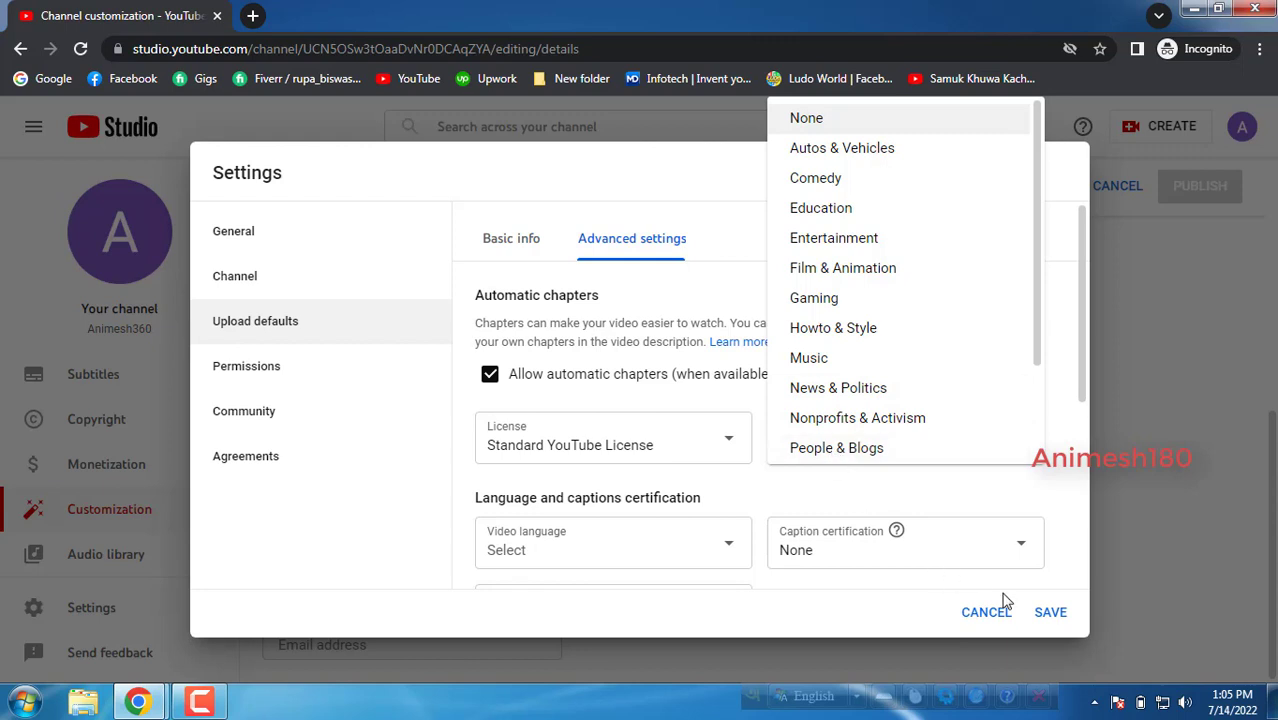
click(815, 452)
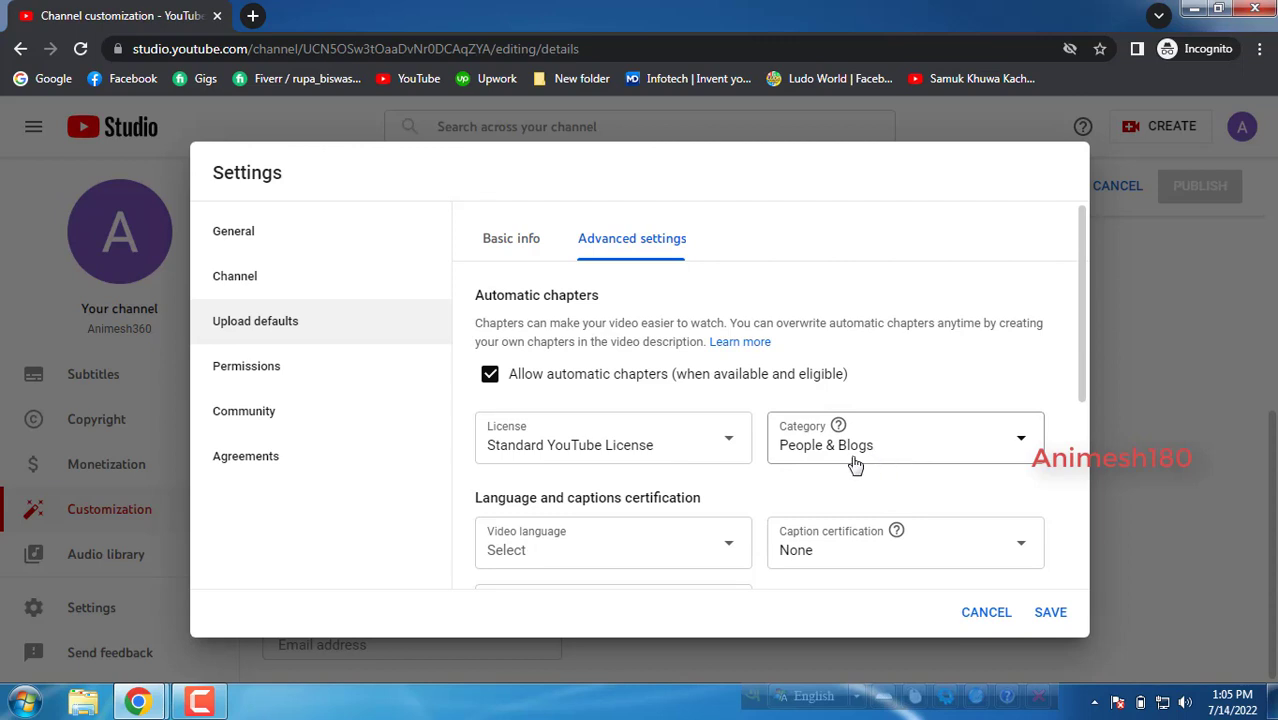
Step: Set the default comment handling to hold all comments for review, and save the channel settings
scroll(756, 478, down, 2)
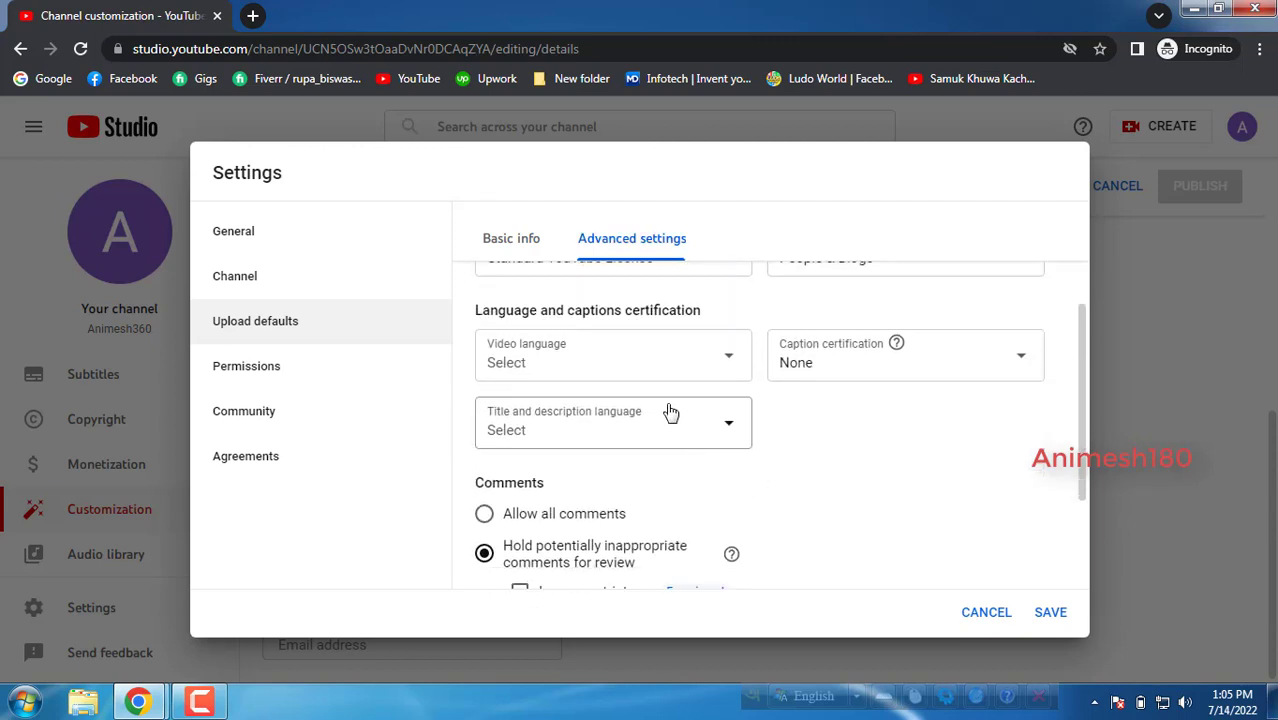
scroll(570, 490, down, 2)
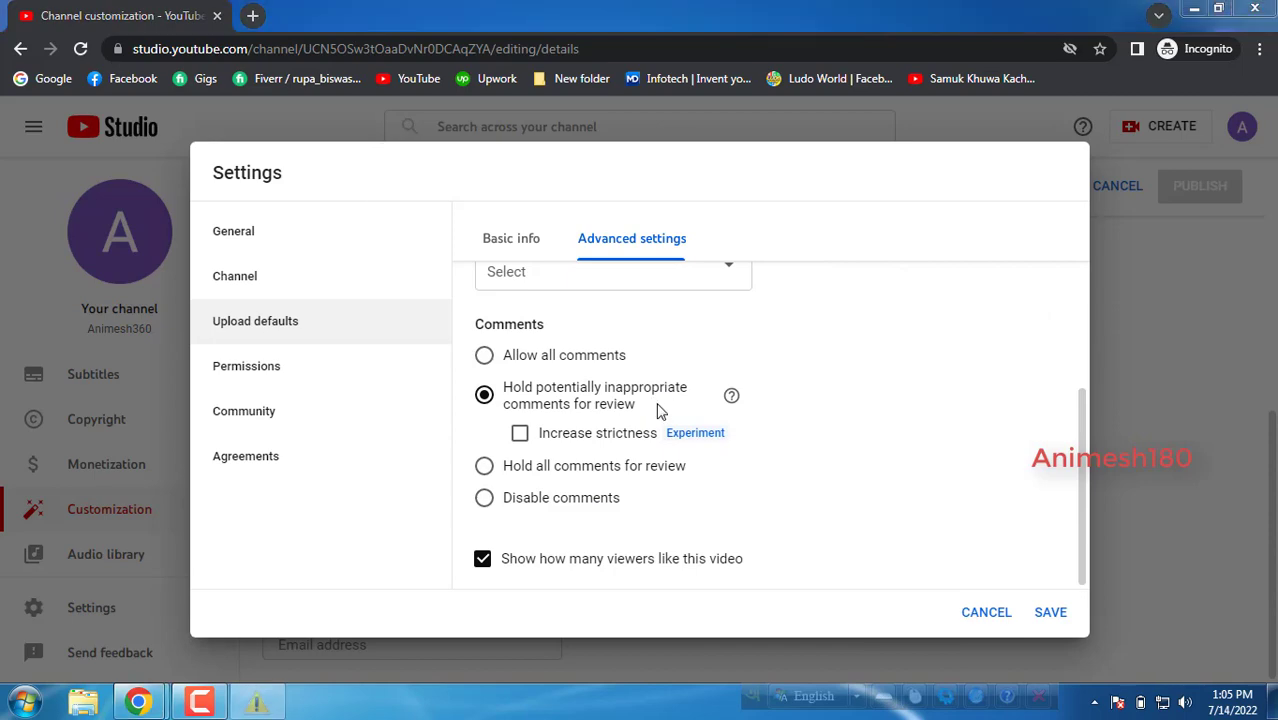
click(849, 163)
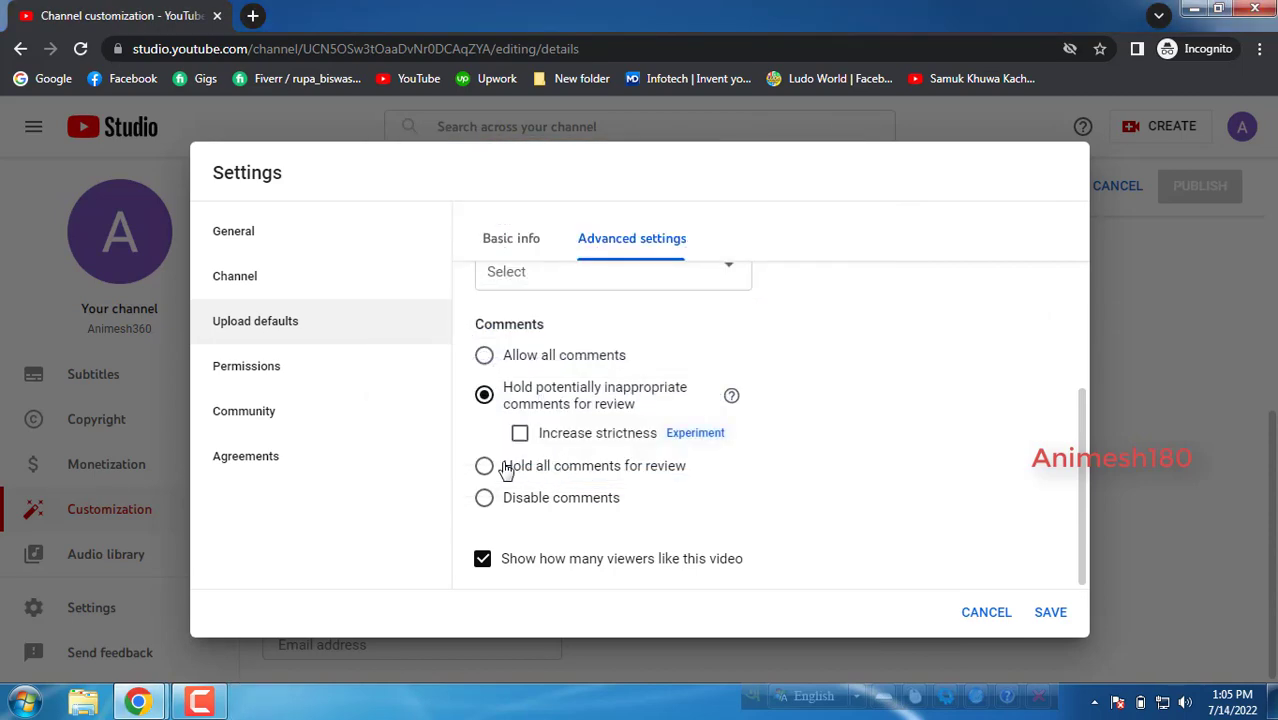
click(540, 468)
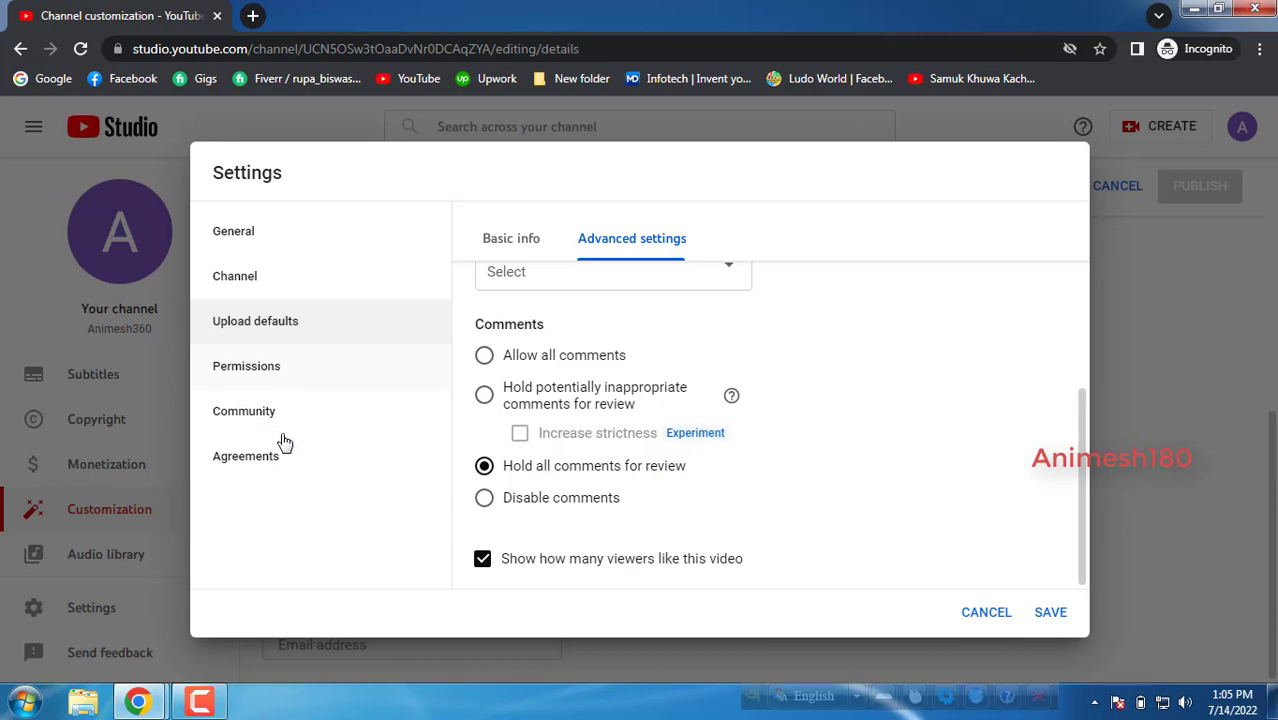
click(1050, 614)
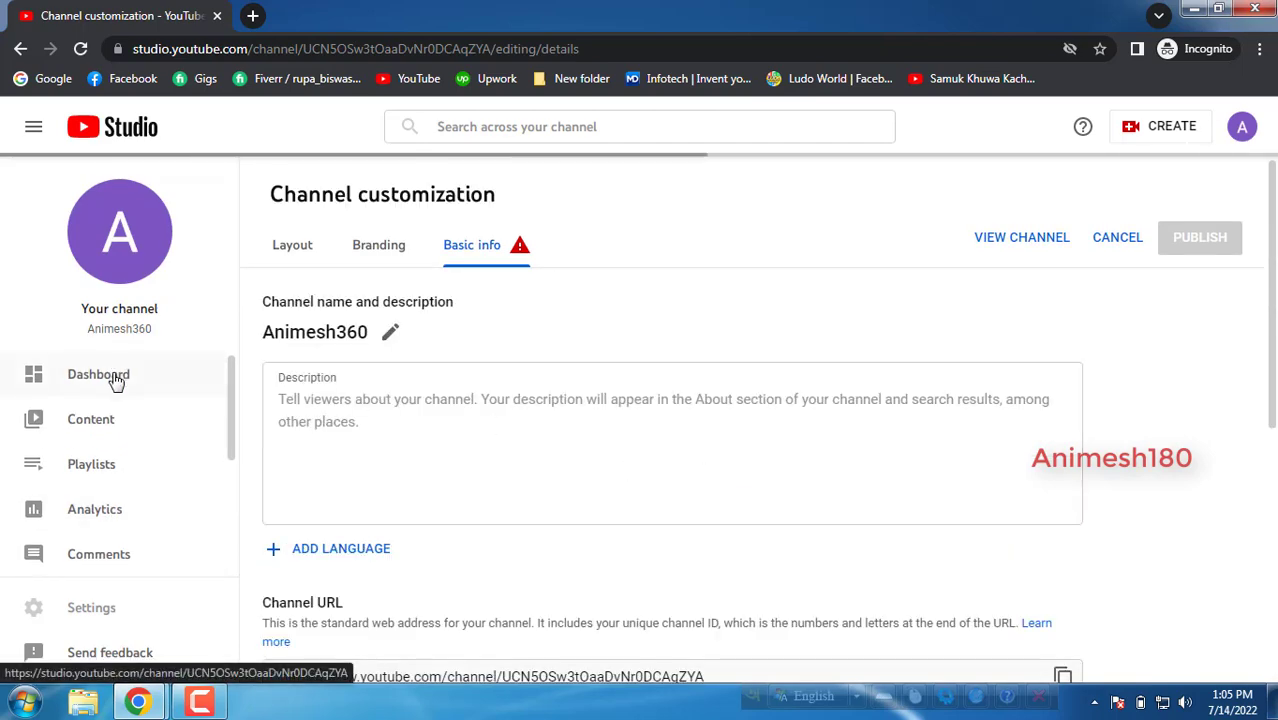
Step: Go to the channel dashboard, discarding the unpublished customization changes, and look through the available Studio sections
click(114, 374)
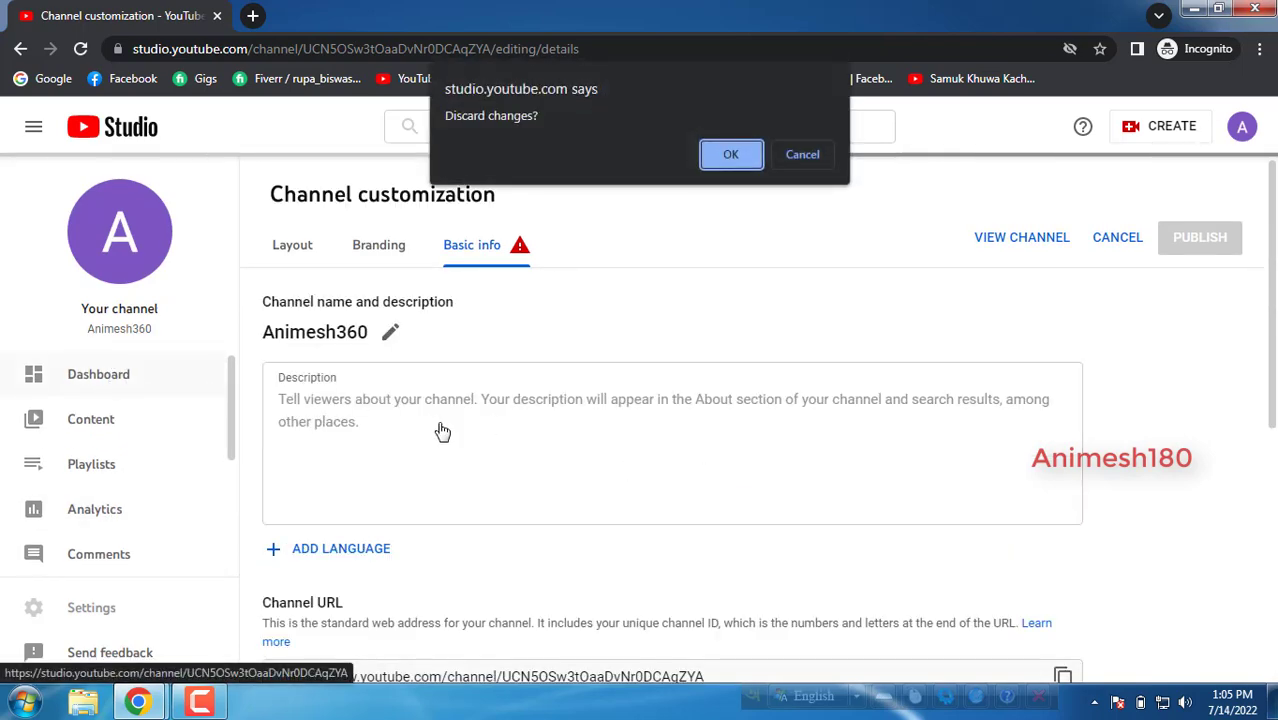
click(733, 156)
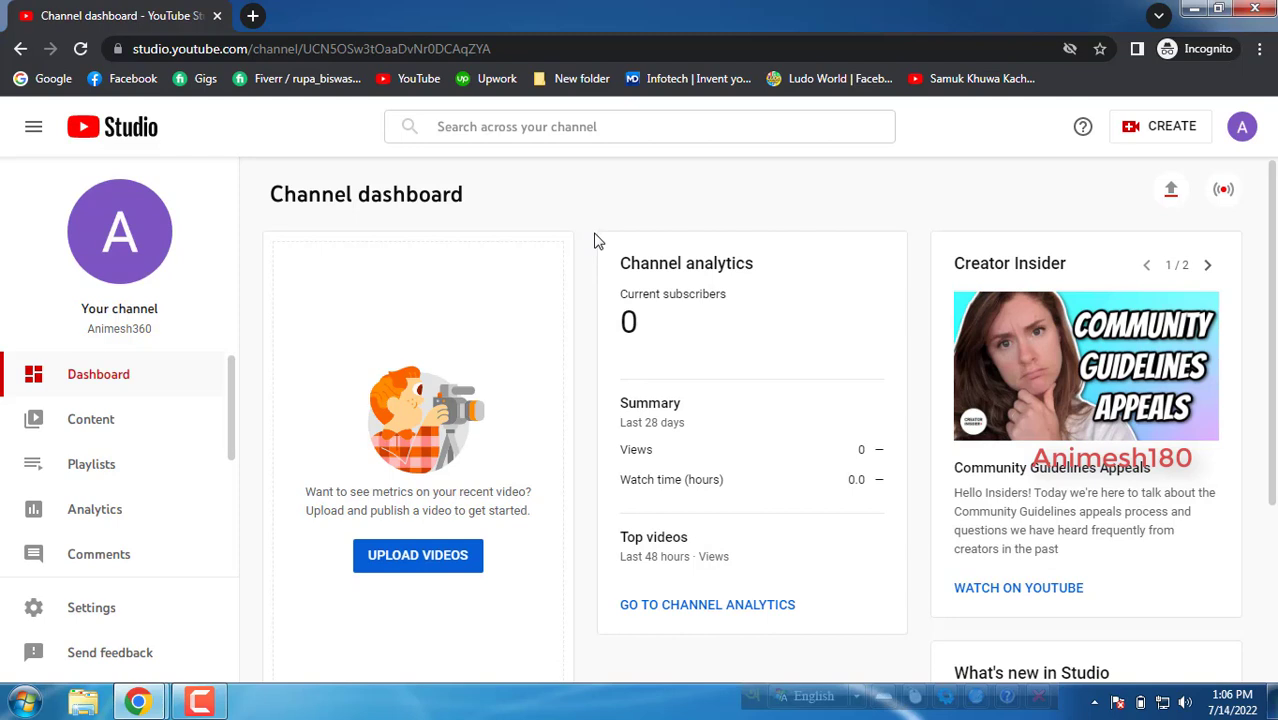
scroll(148, 463, down, 3)
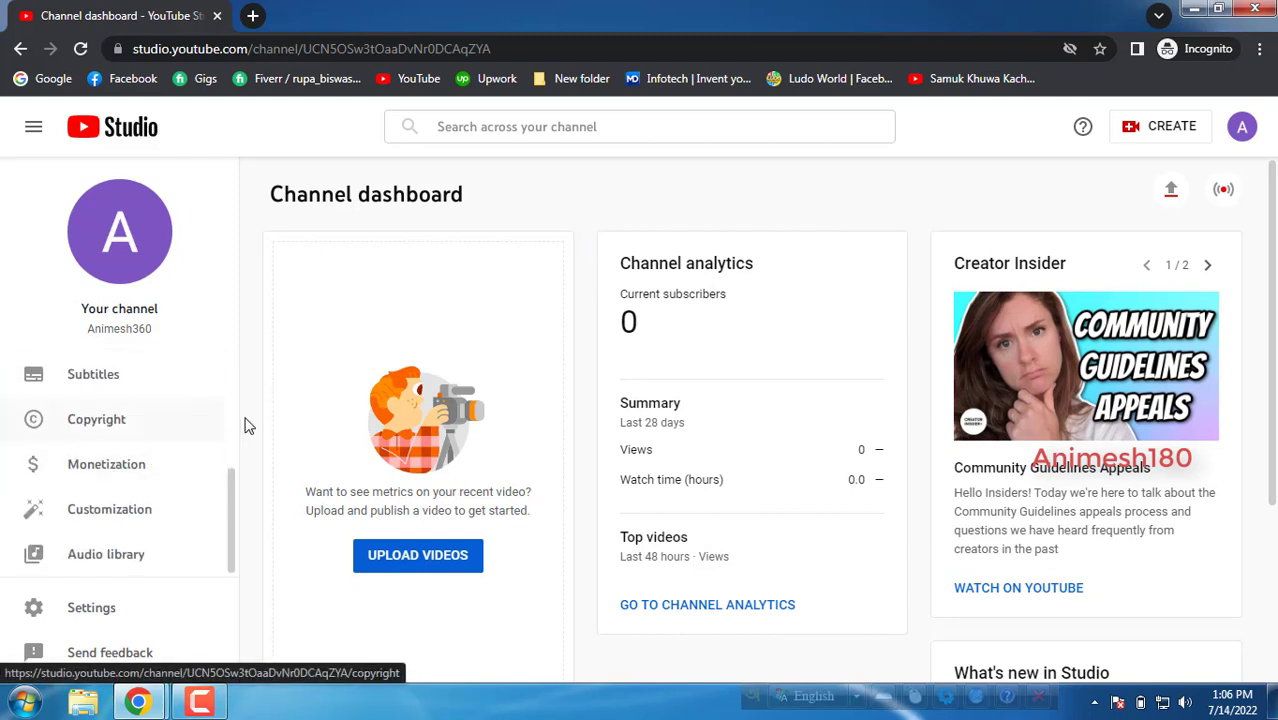
drag(234, 476, 254, 342)
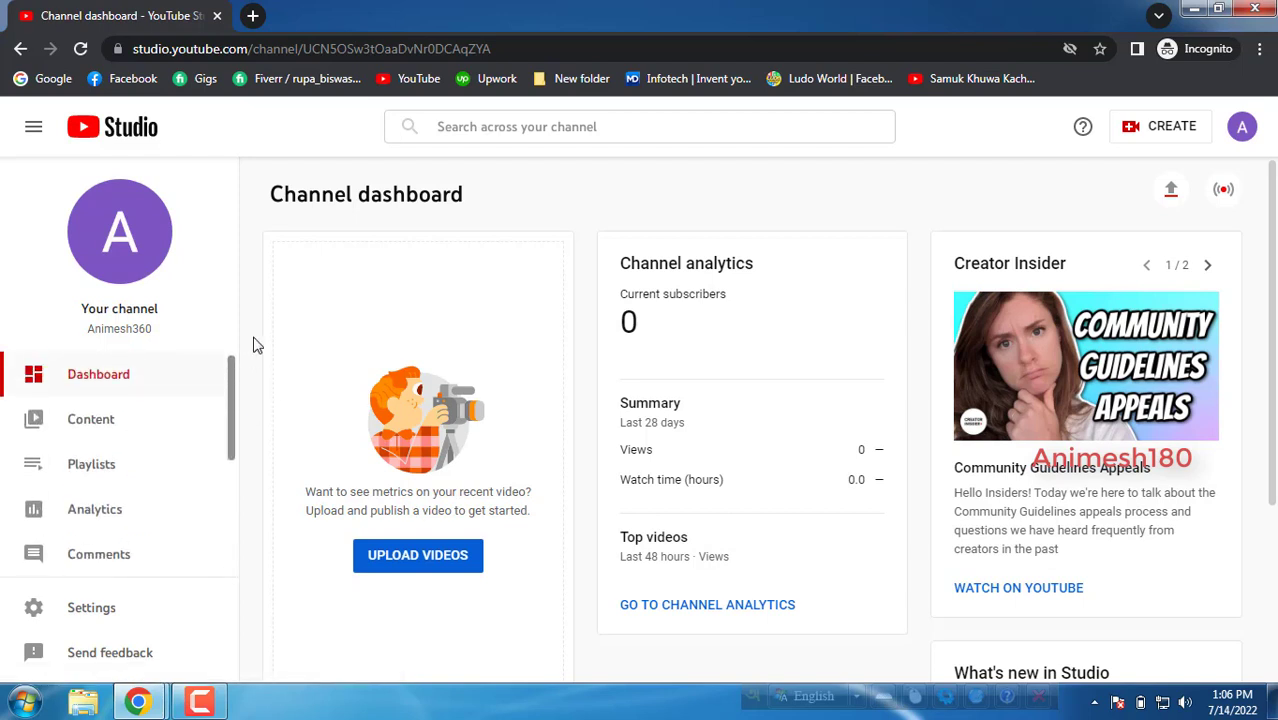